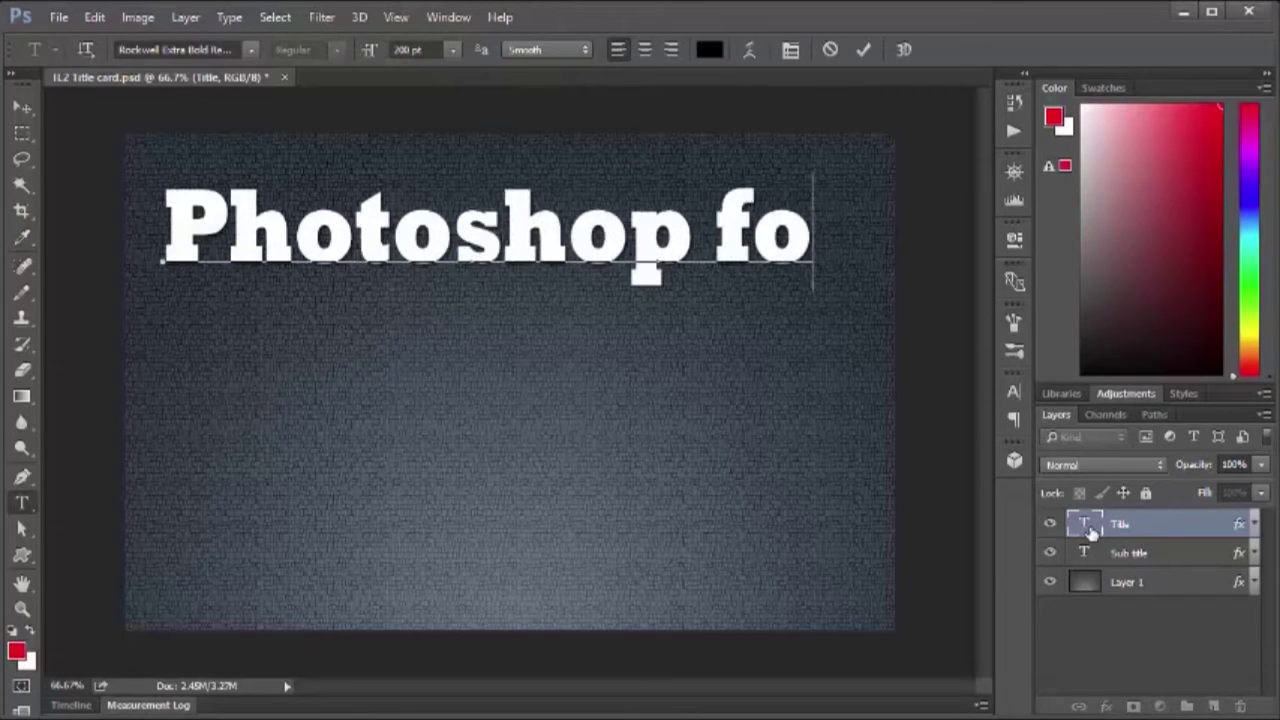
- Enter title 'Photoshop for the Scientist' and three-line subtitle 'Intermediate Lesson #2: Pseudocolouring and Merging IF images'
type("r the Scientist")
left_click(1086, 553)
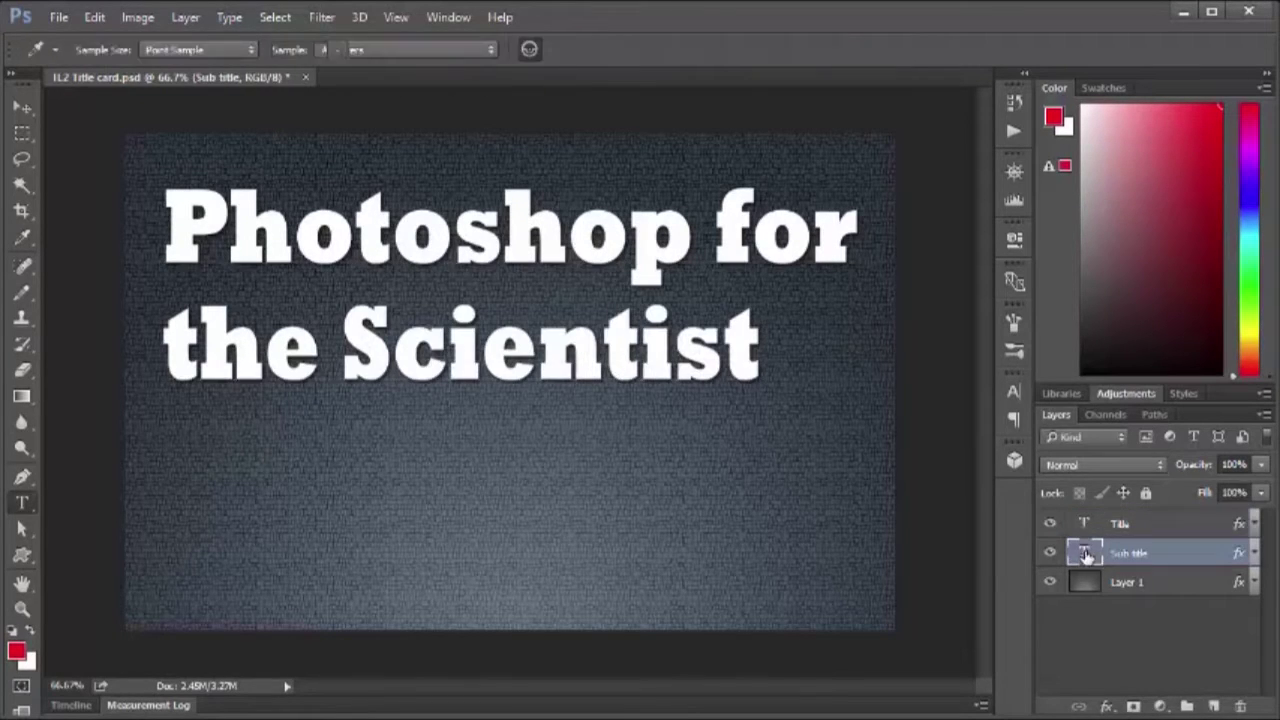
double_click(1086, 553)
type("Intermediate Lesson")
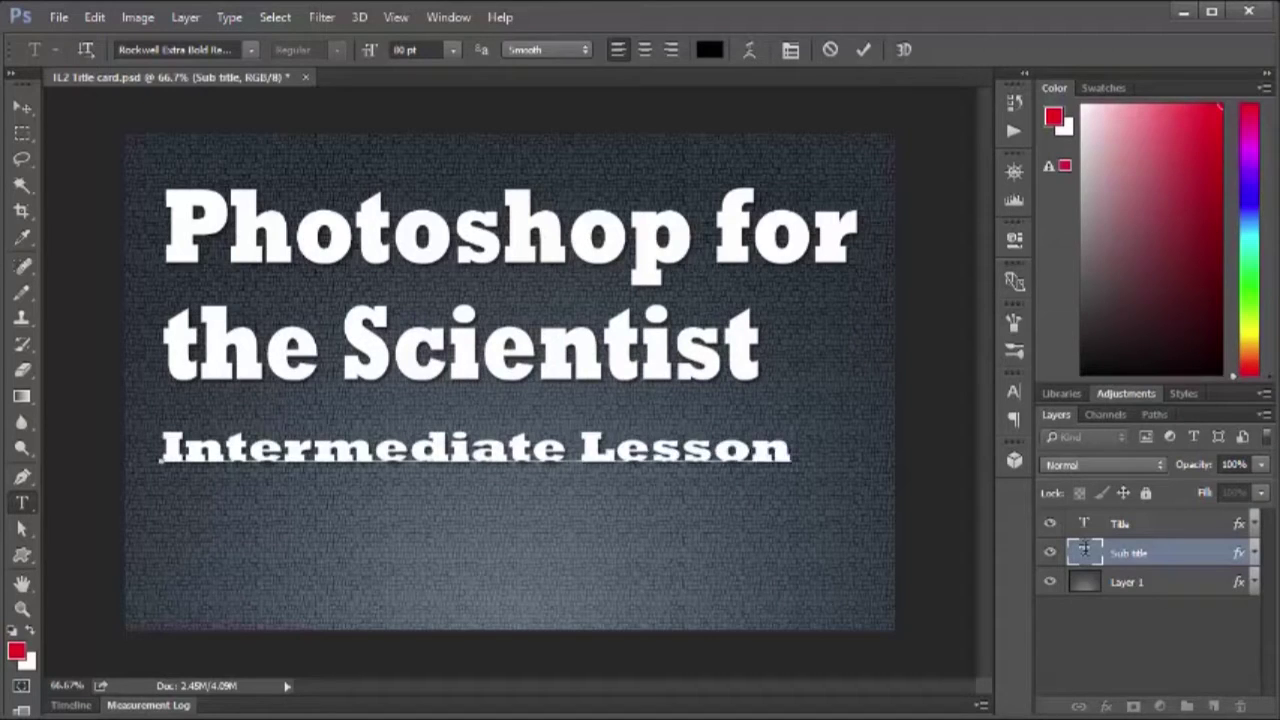
type(" #2:")
key("Return")
type("Pseu")
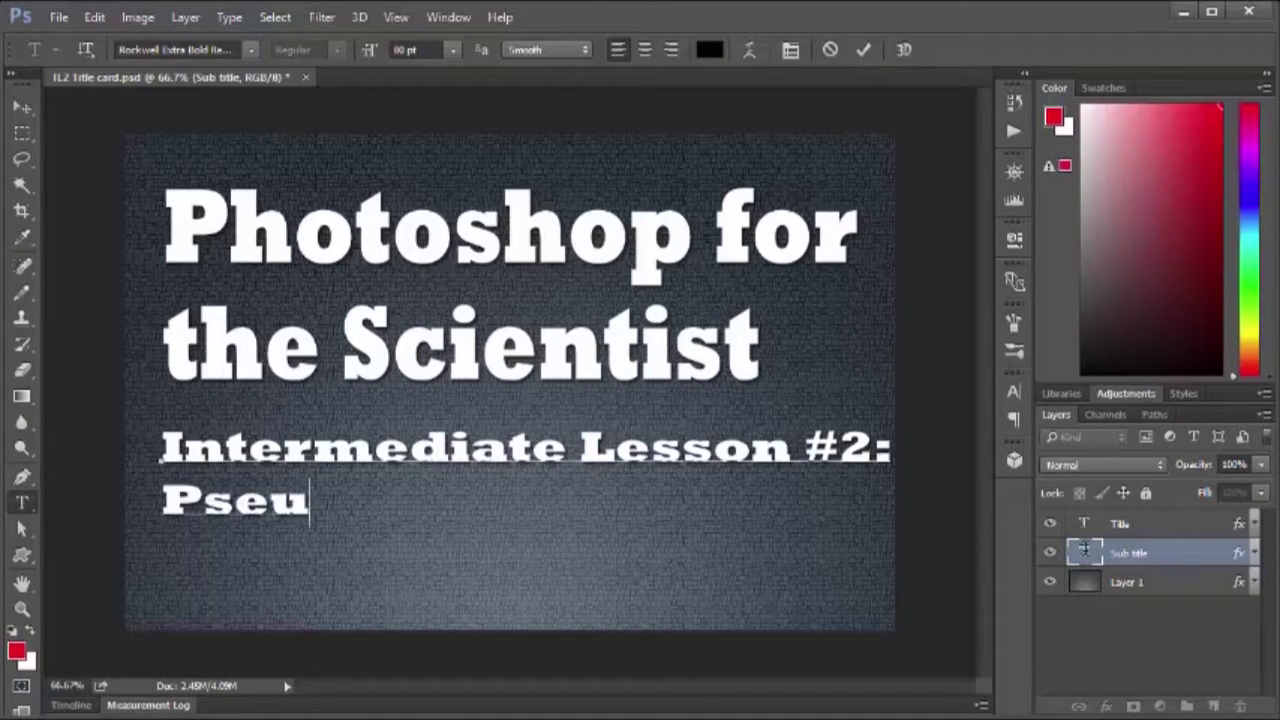
type("docolouring and")
key("Return")
type("Mer")
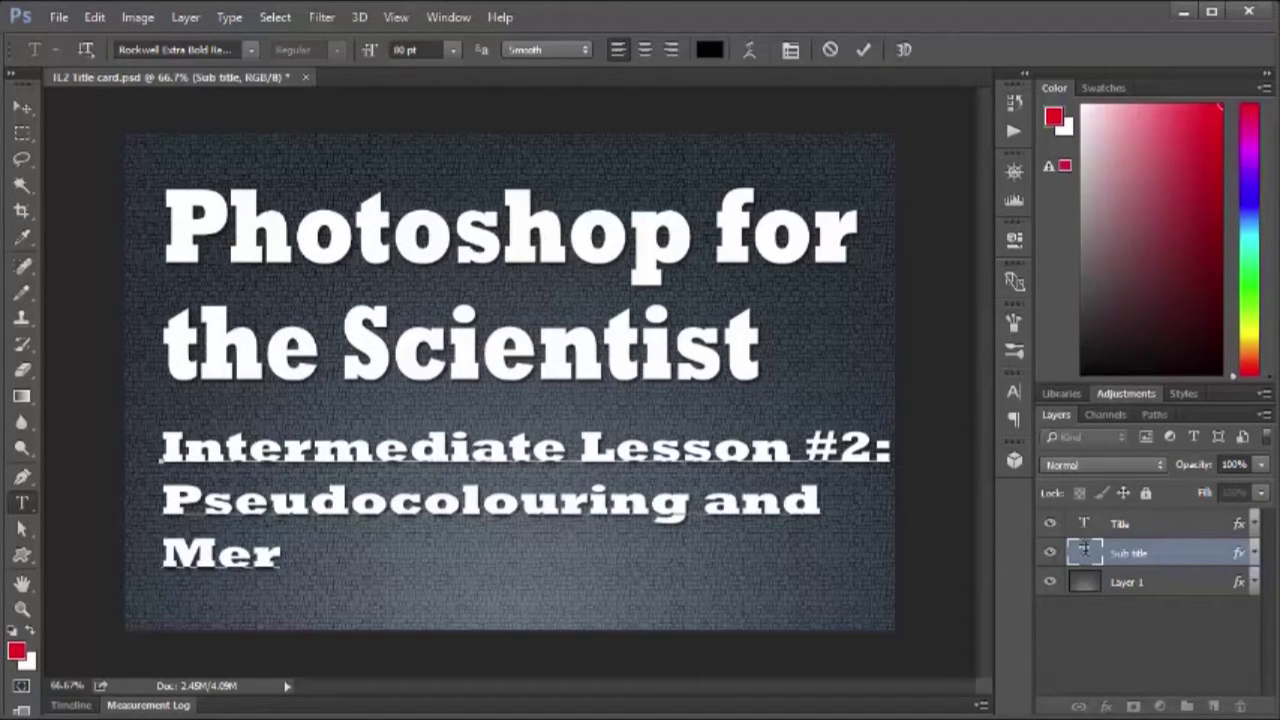
type("ging IF images")
key("ctrl+Return")
key("i")
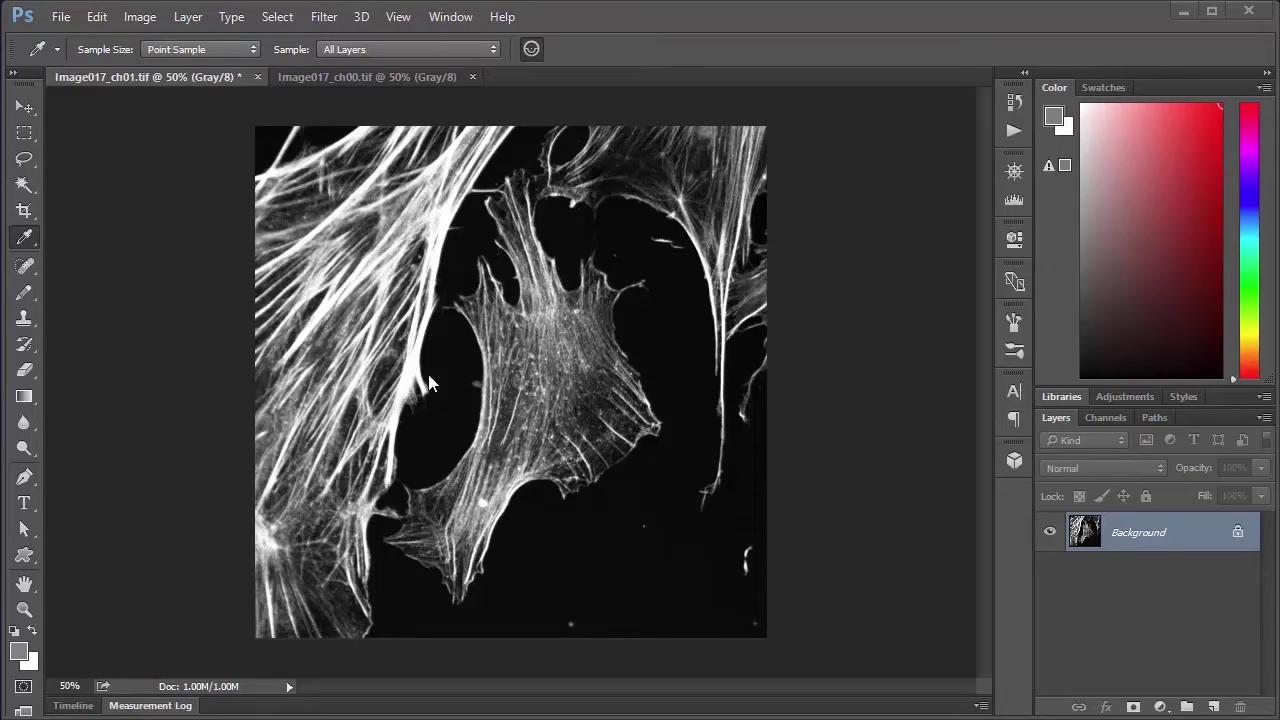
left_click(341, 77)
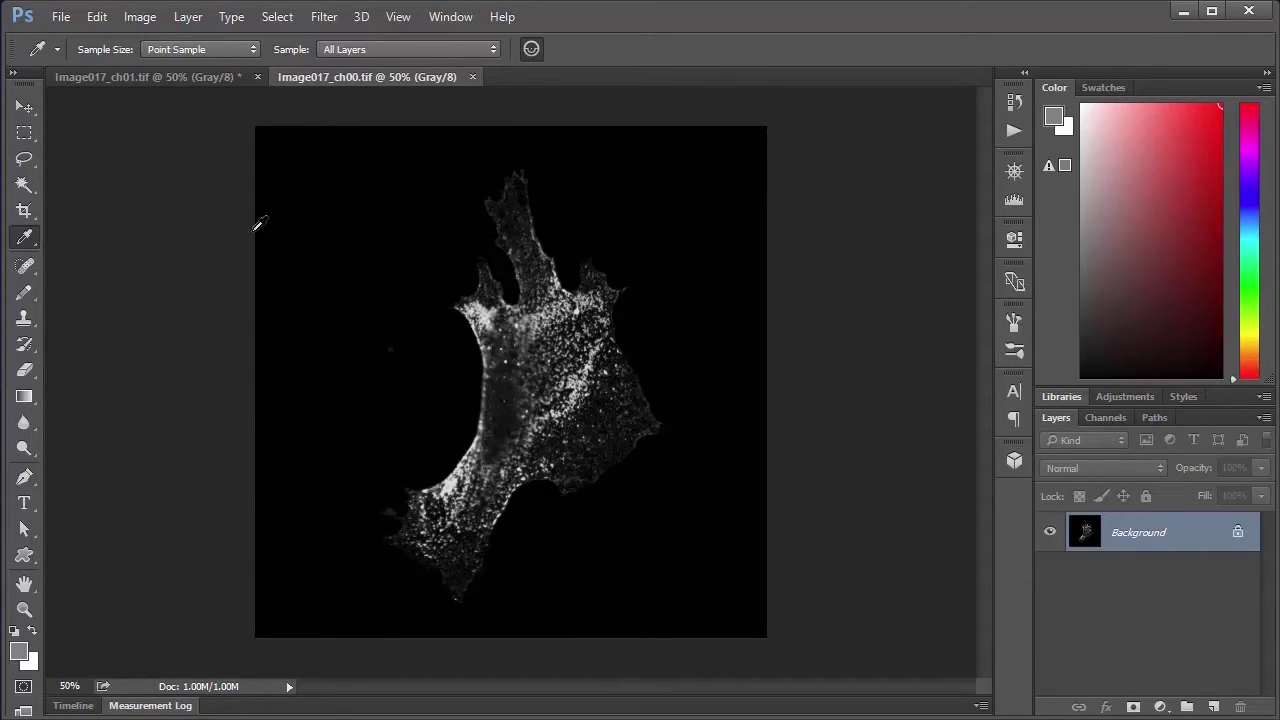
left_click(174, 76)
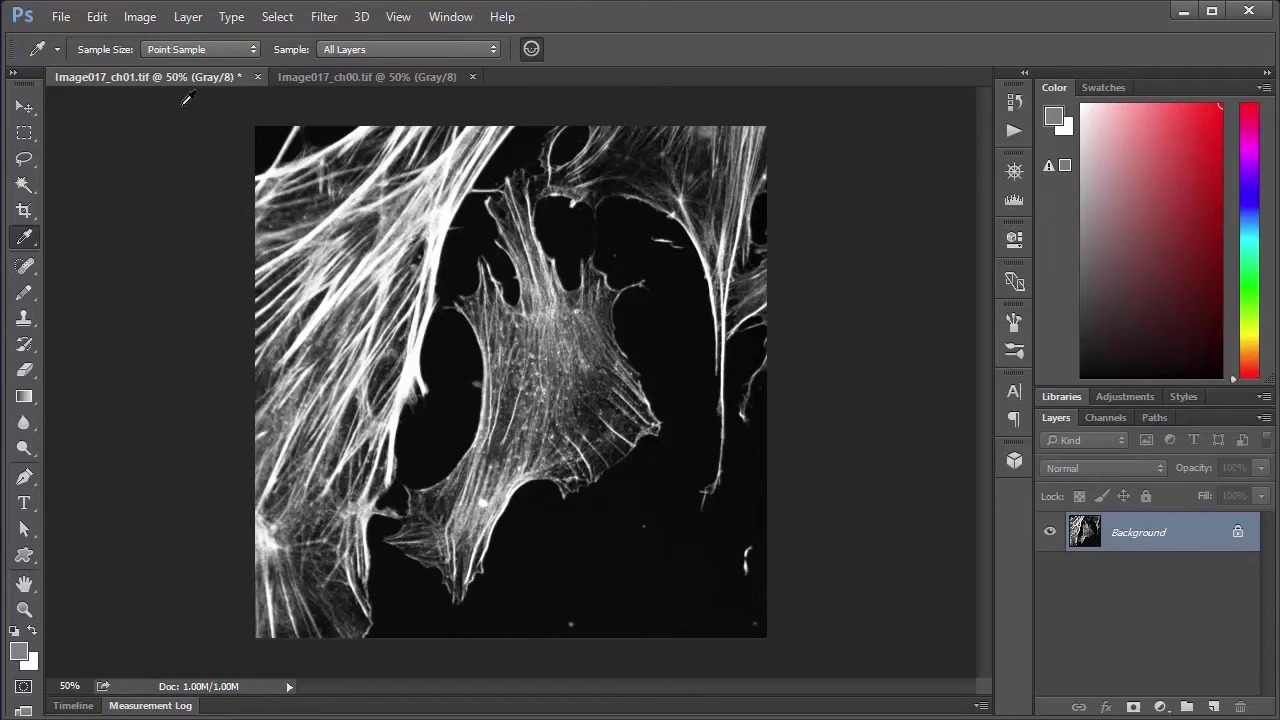
- Convert Image017_ch01.tif from Grayscale to RGB Color via Image > Mode
left_click(152, 20)
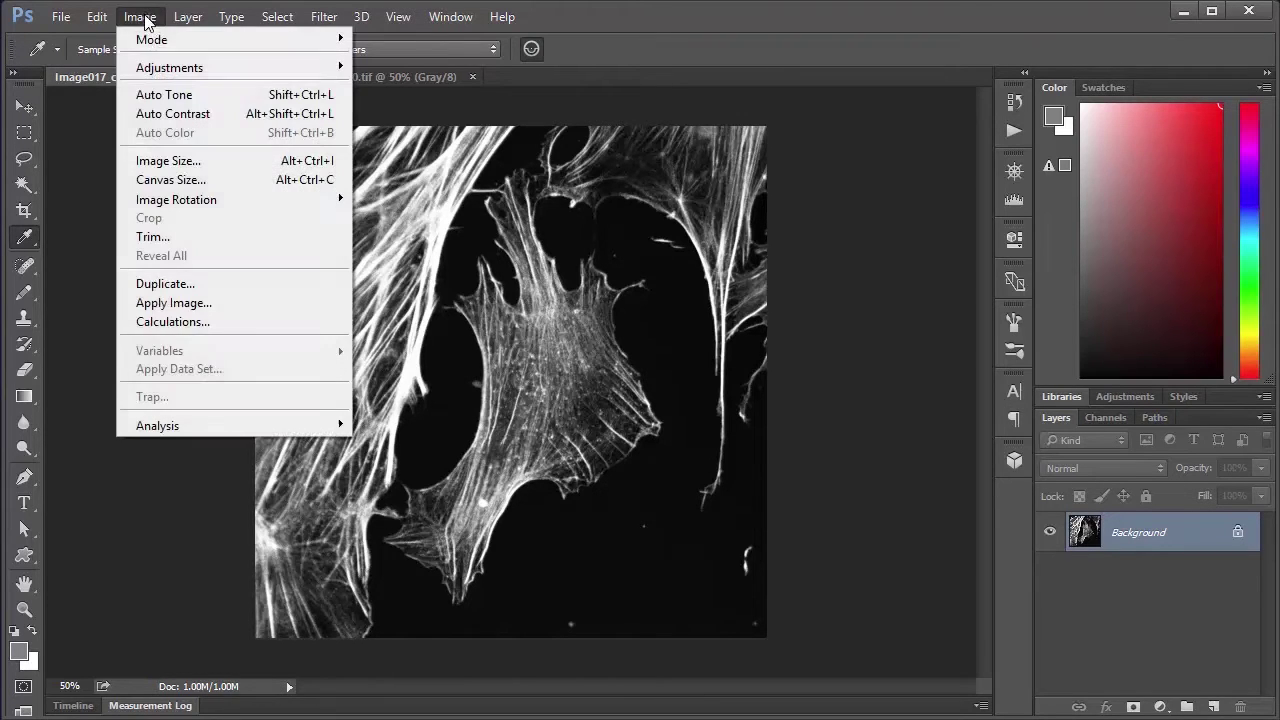
mouse_move(306, 42)
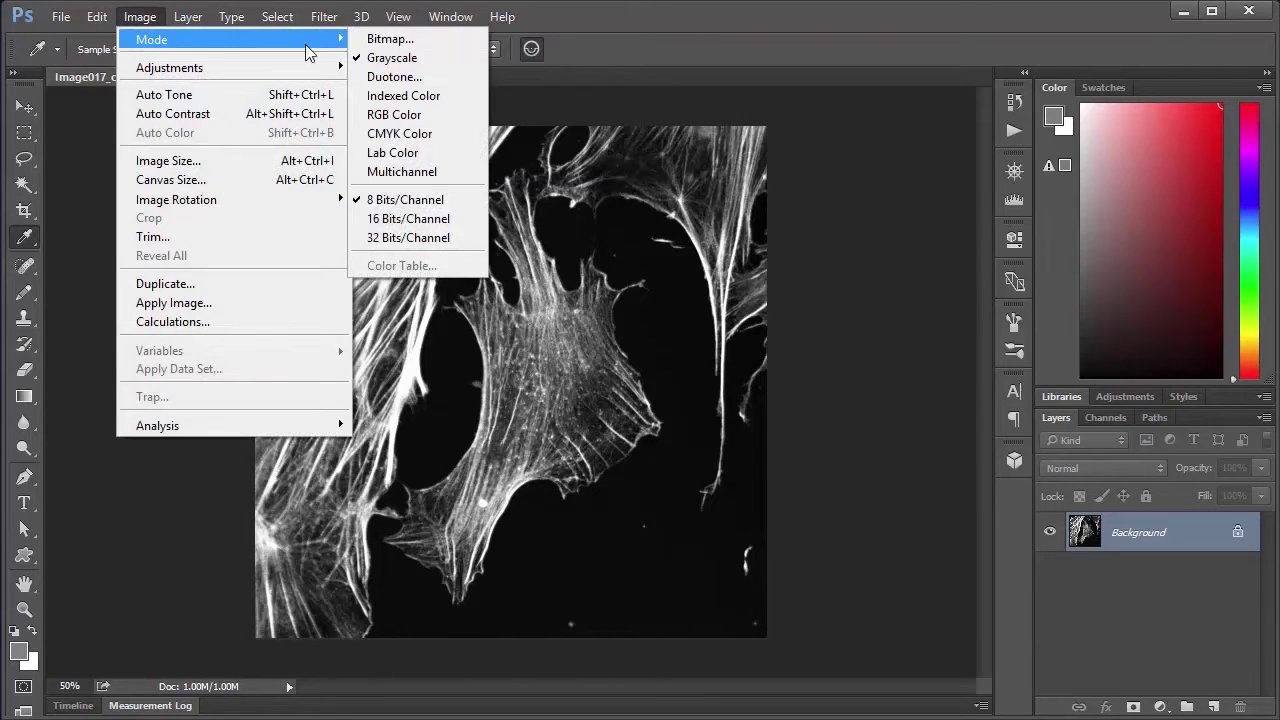
left_click(380, 118)
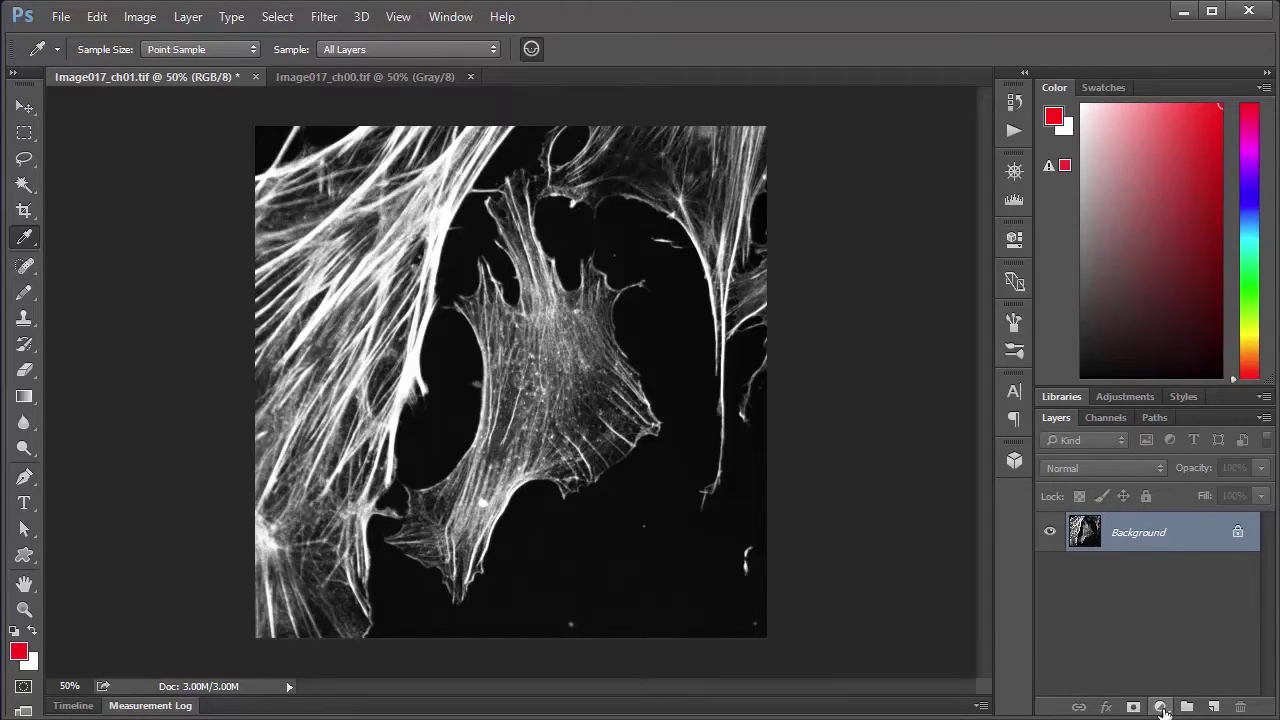
left_click(1161, 707)
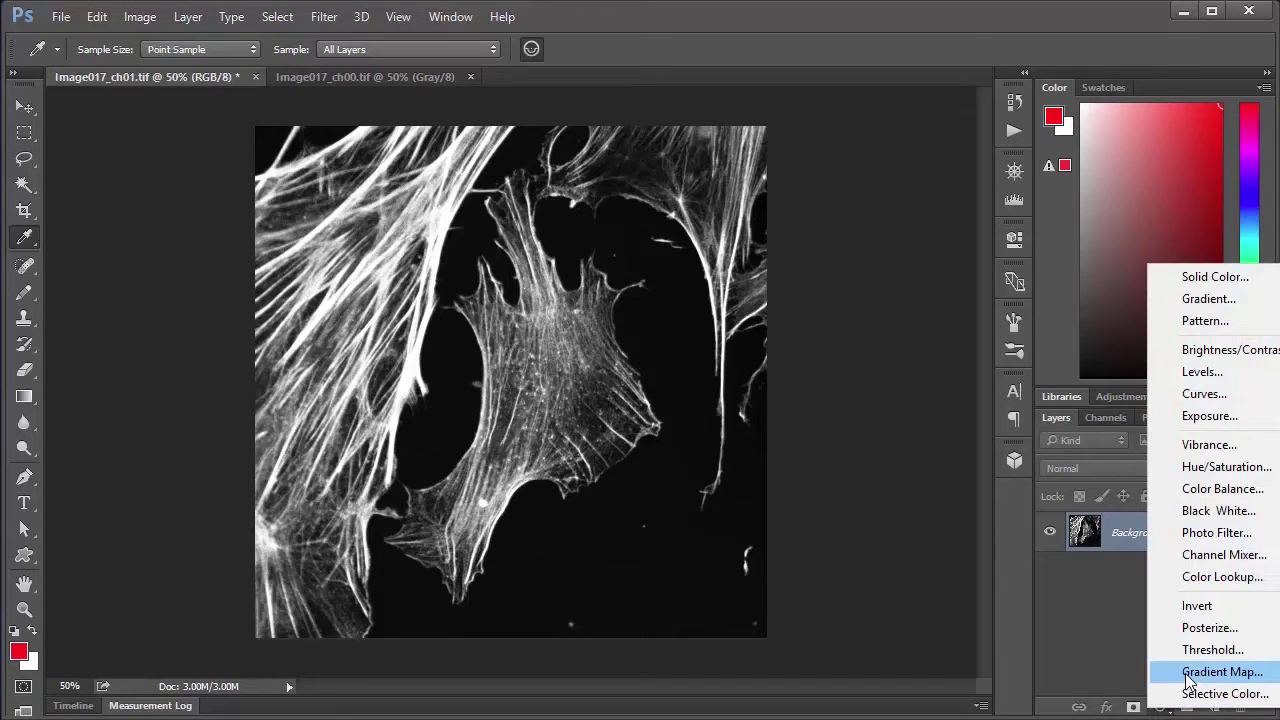
- Add a Gradient Map adjustment layer that maps the filament image red to white
left_click(1188, 676)
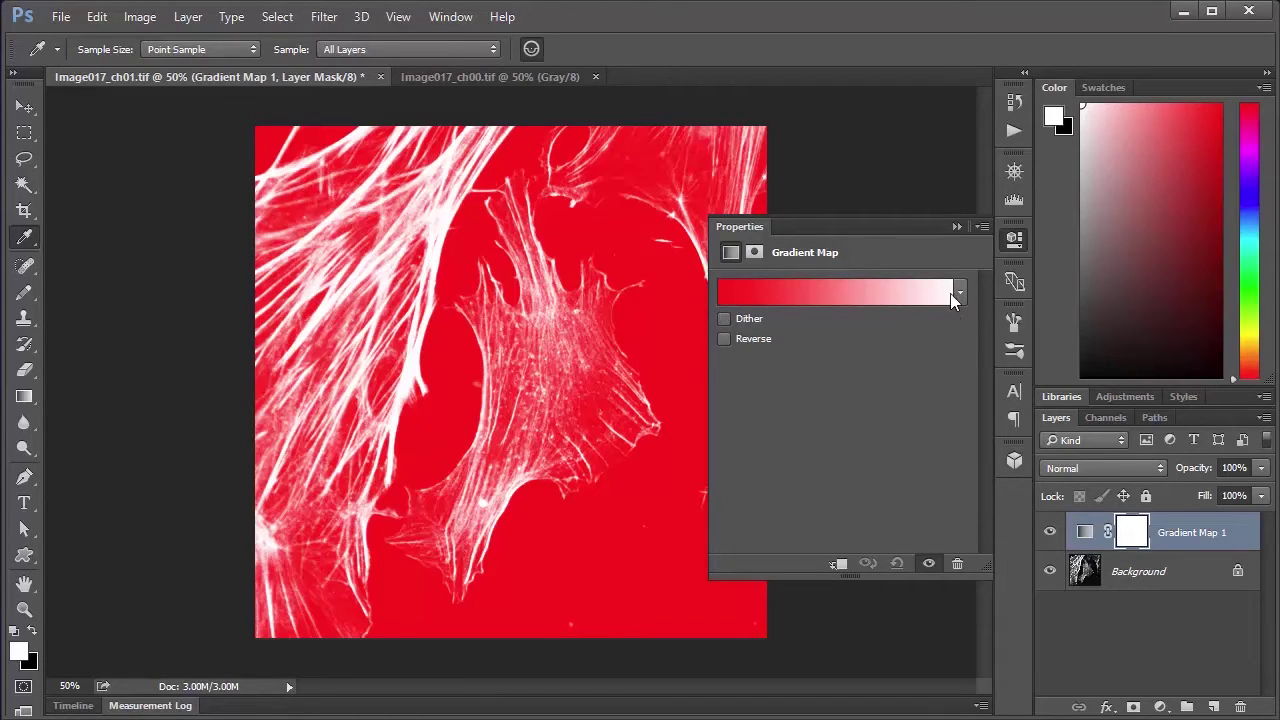
- Rearrange the gradient stops so white sits at 0% and red at 100%
left_click(845, 296)
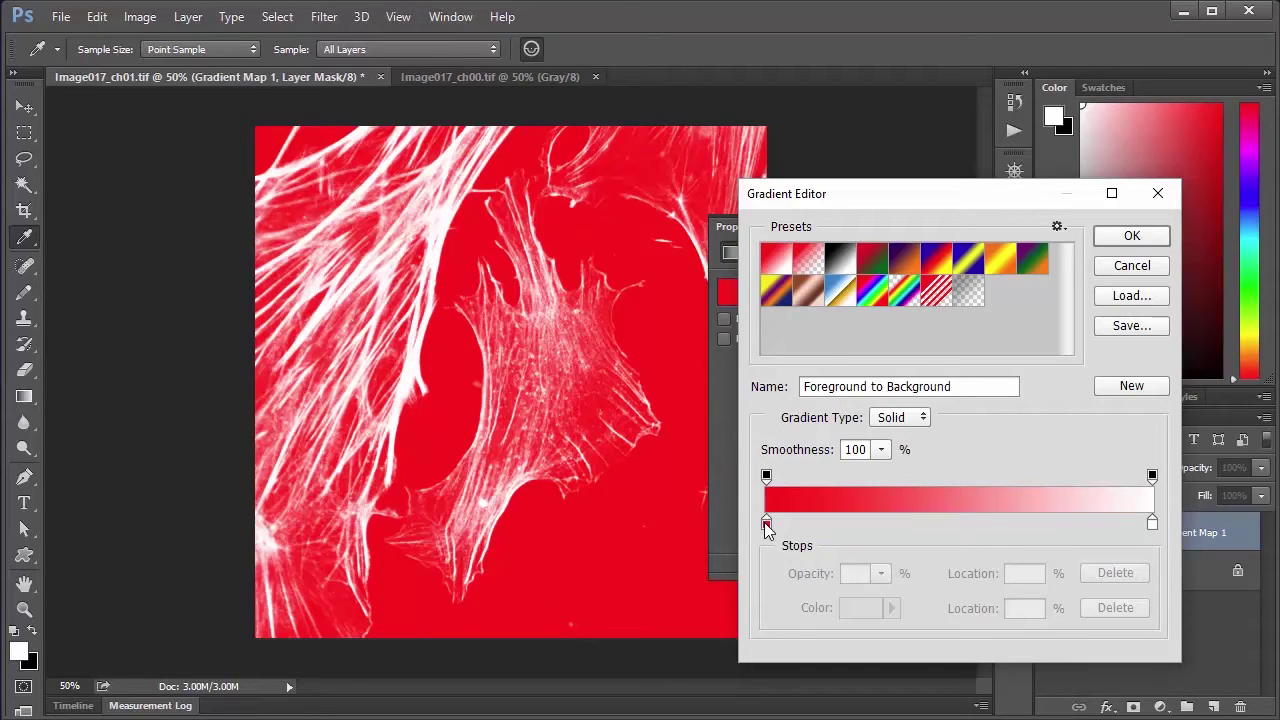
left_click_drag(766, 528, 1003, 531)
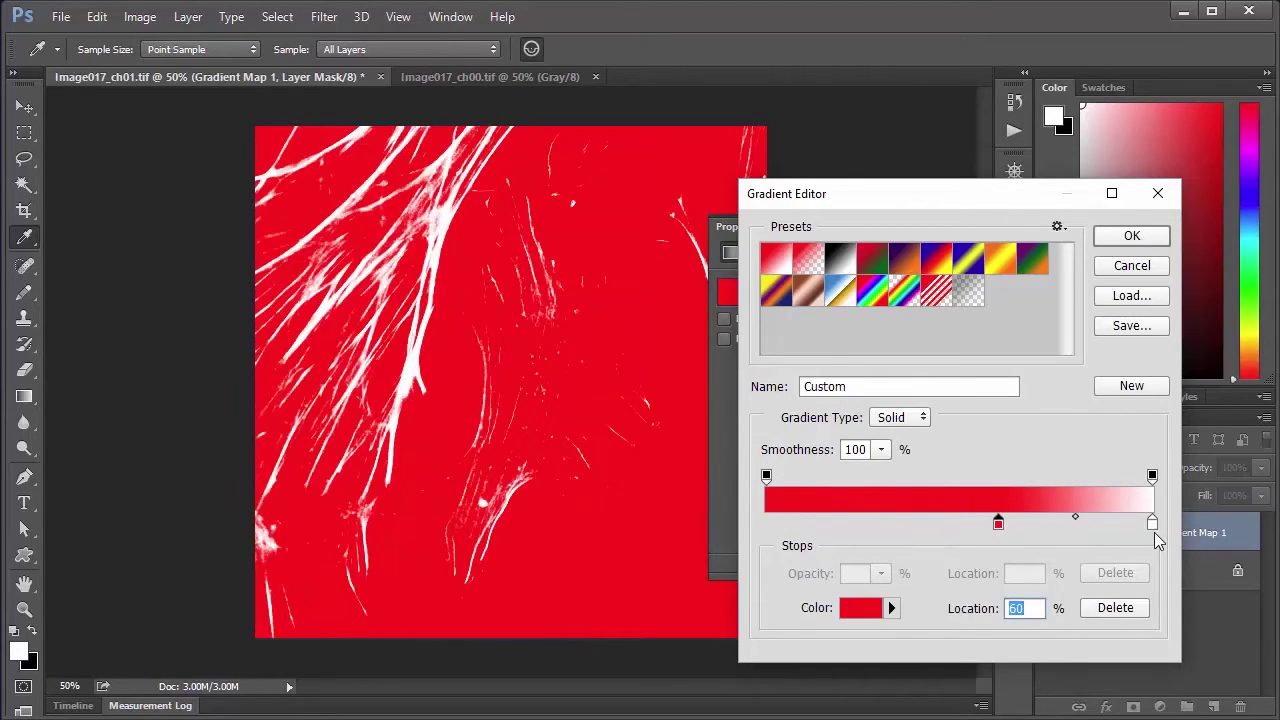
left_click_drag(1154, 528, 765, 524)
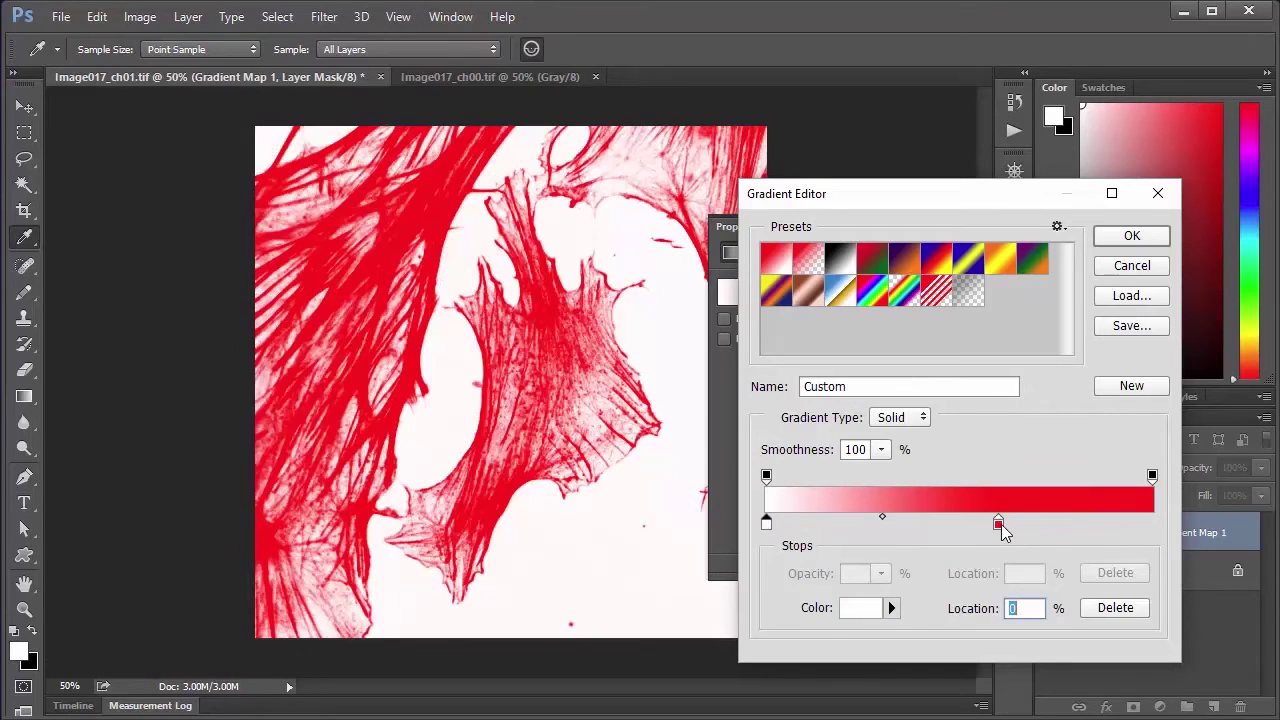
left_click_drag(1000, 526, 1163, 531)
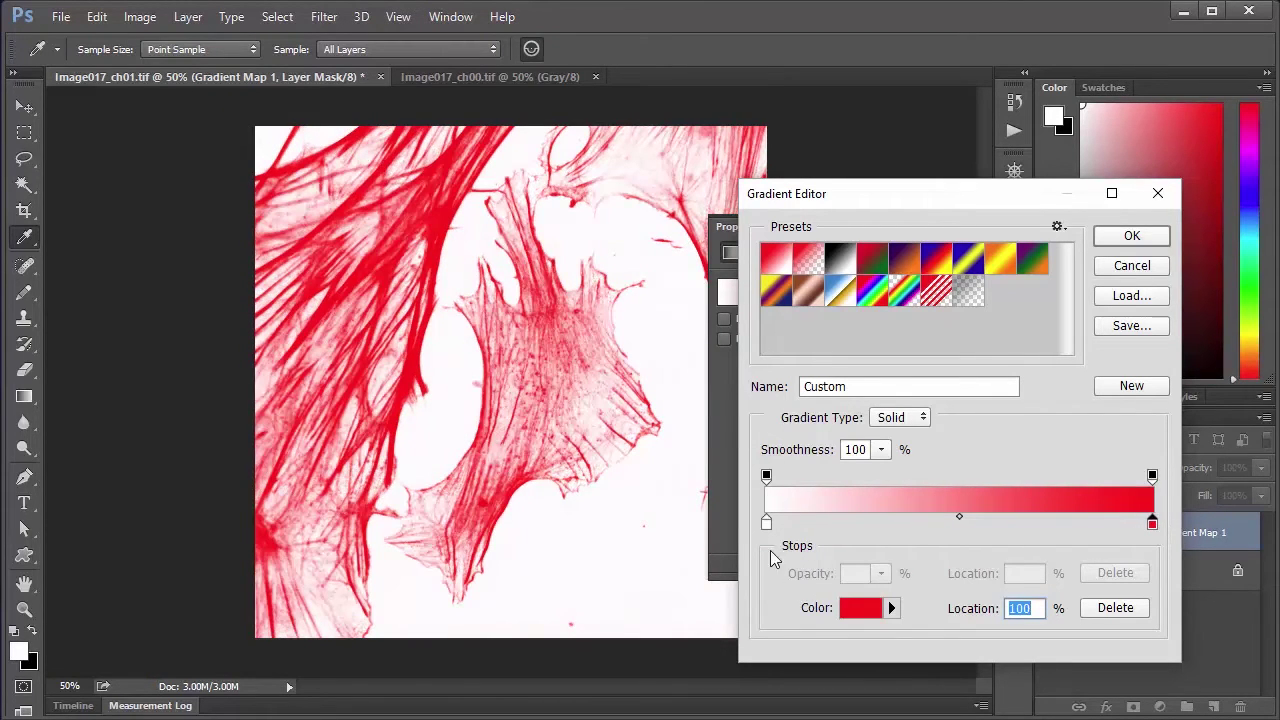
- Set the left stop to black 000000 and the right to red ff0000, then apply
left_click(766, 525)
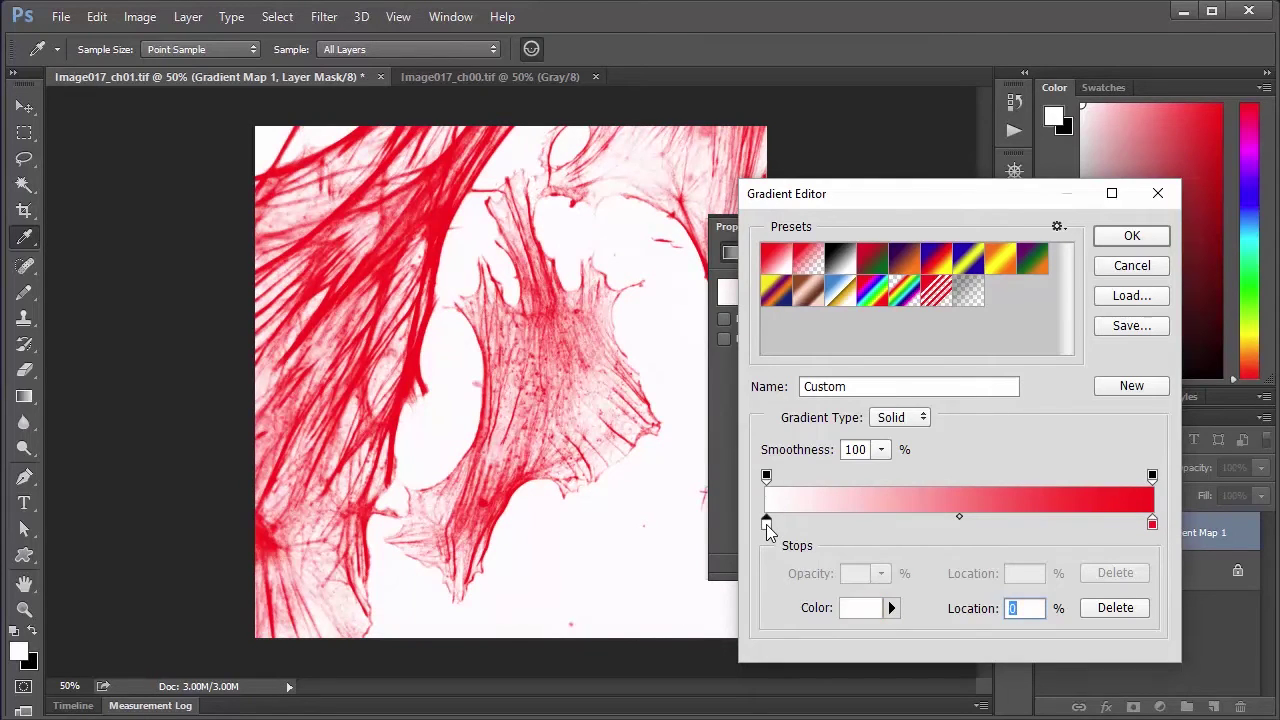
left_click(858, 608)
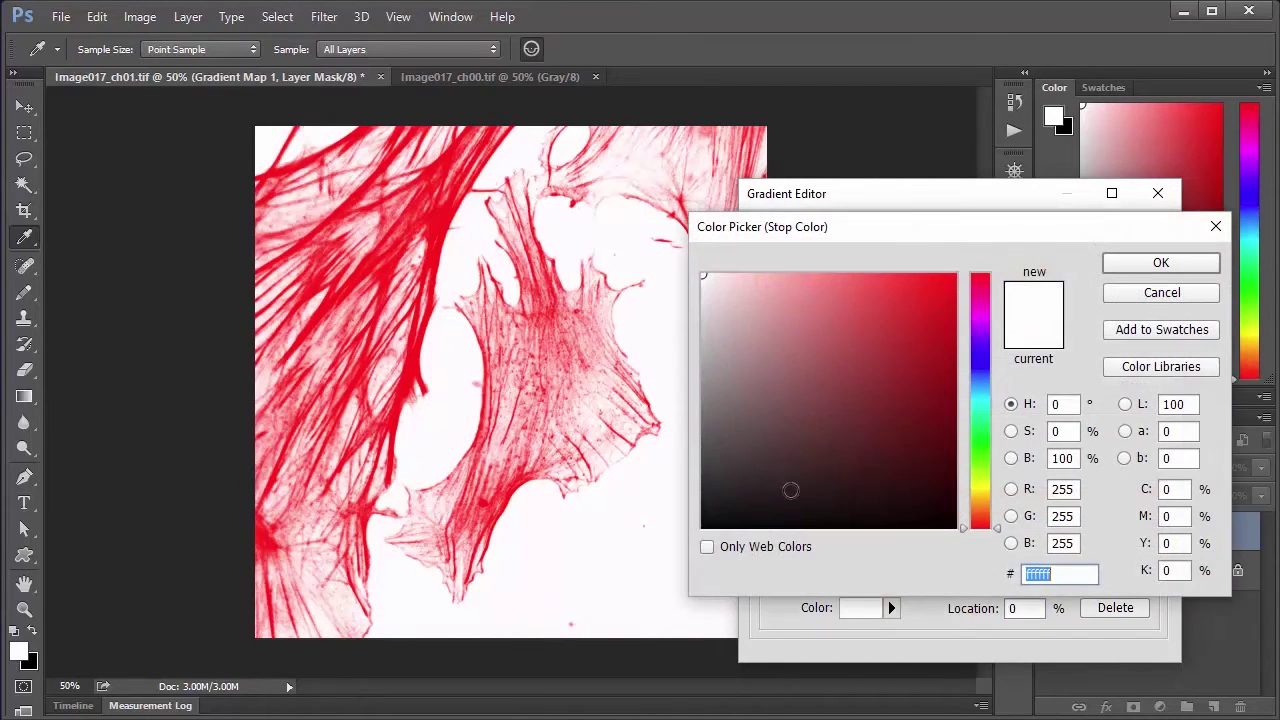
left_click_drag(789, 491, 672, 546)
left_click(1172, 266)
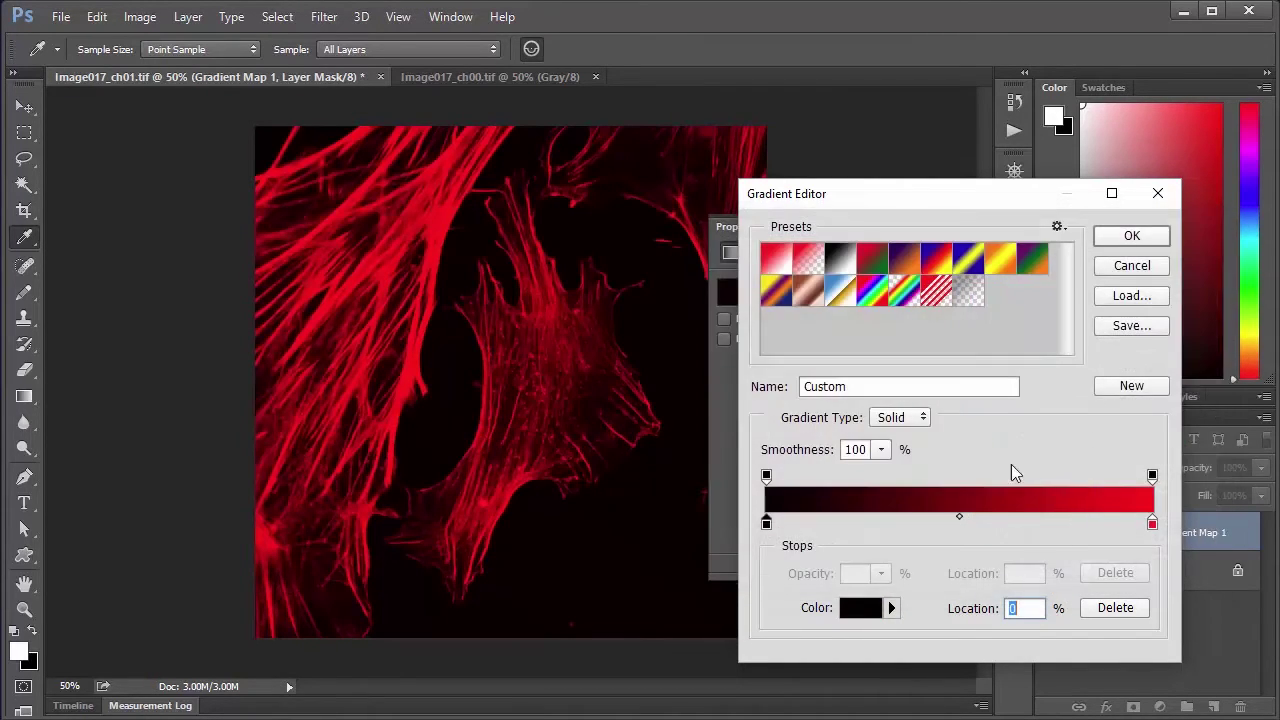
double_click(1152, 524)
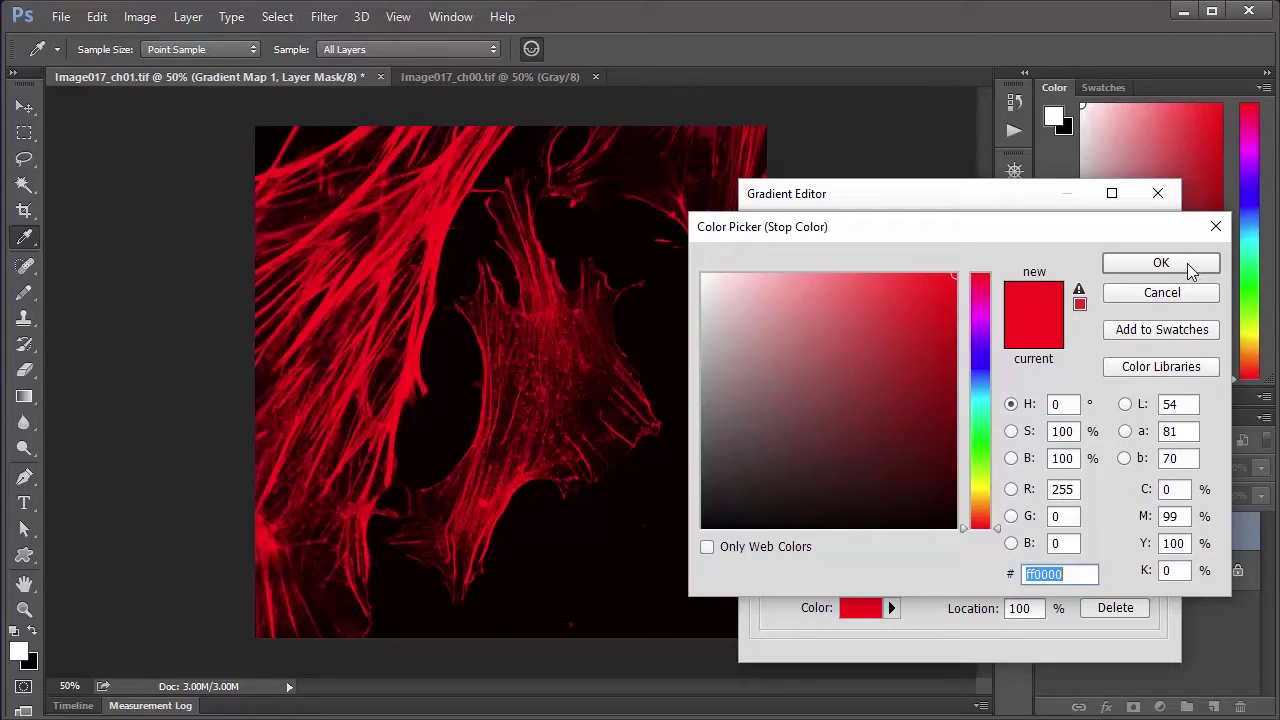
left_click(1161, 263)
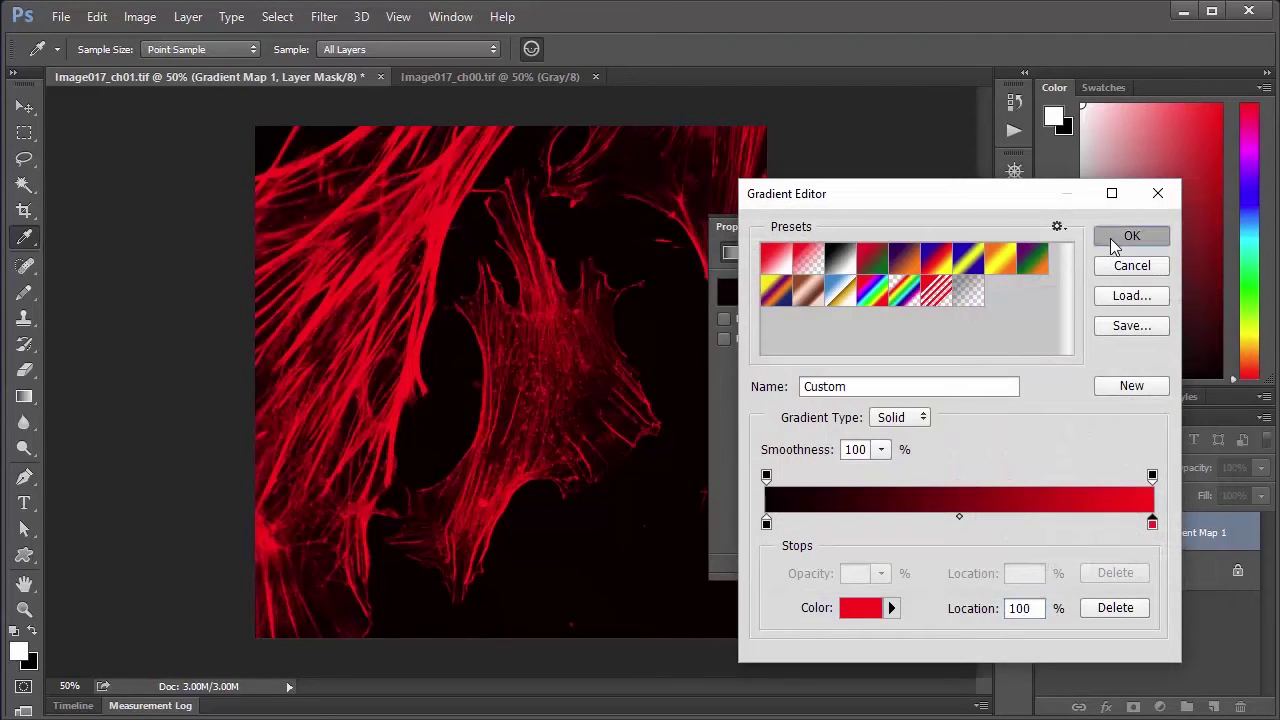
left_click(1125, 240)
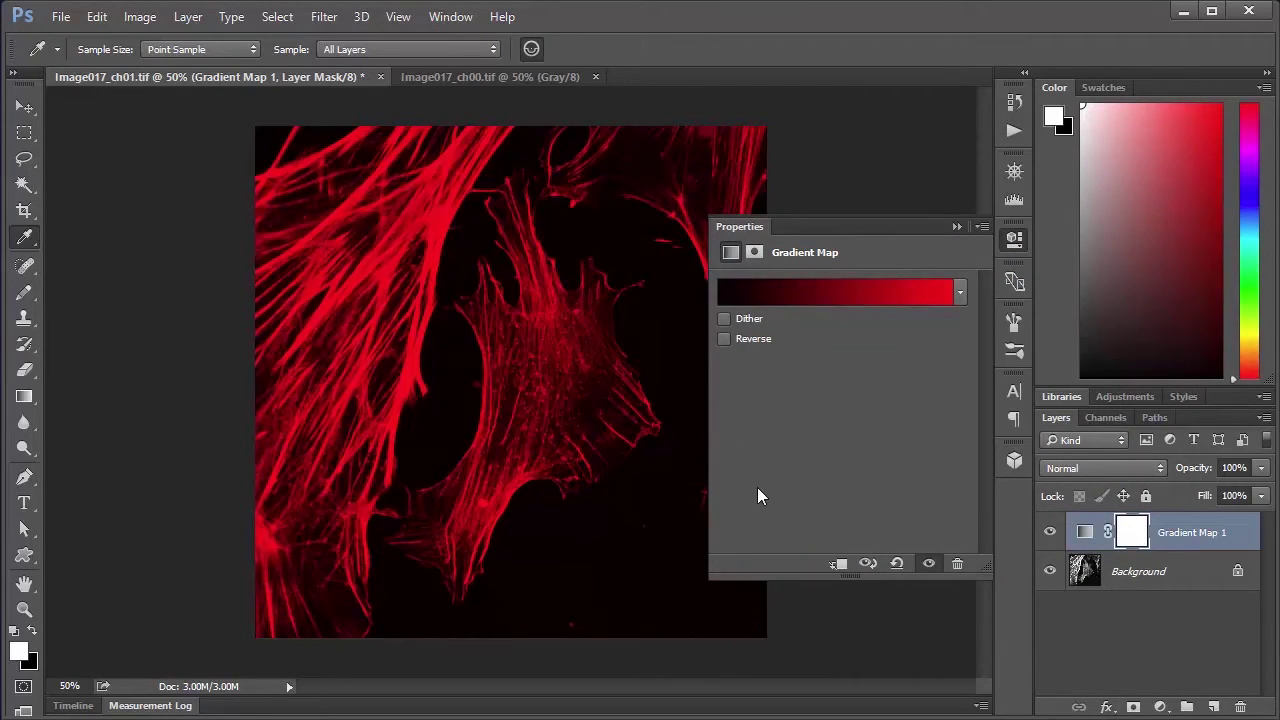
left_click(1022, 238)
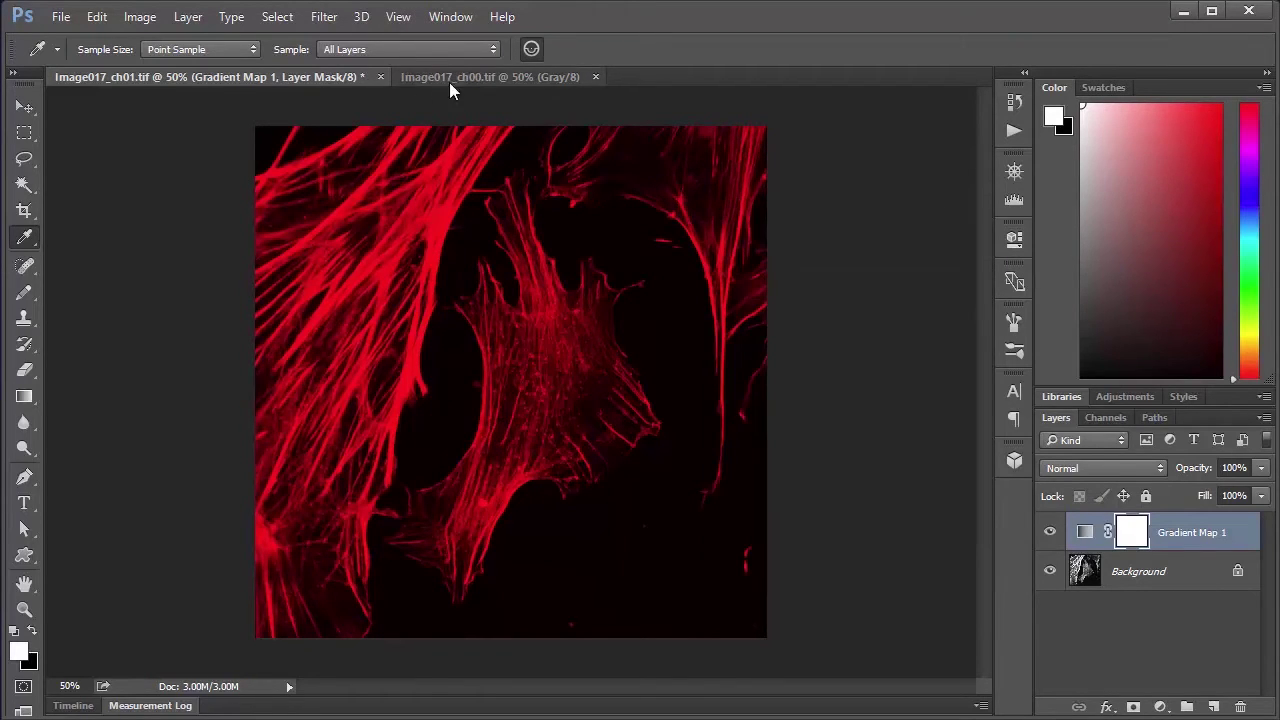
- Switch to Image017_ch00.tif and convert it to RGB Color
left_click(474, 79)
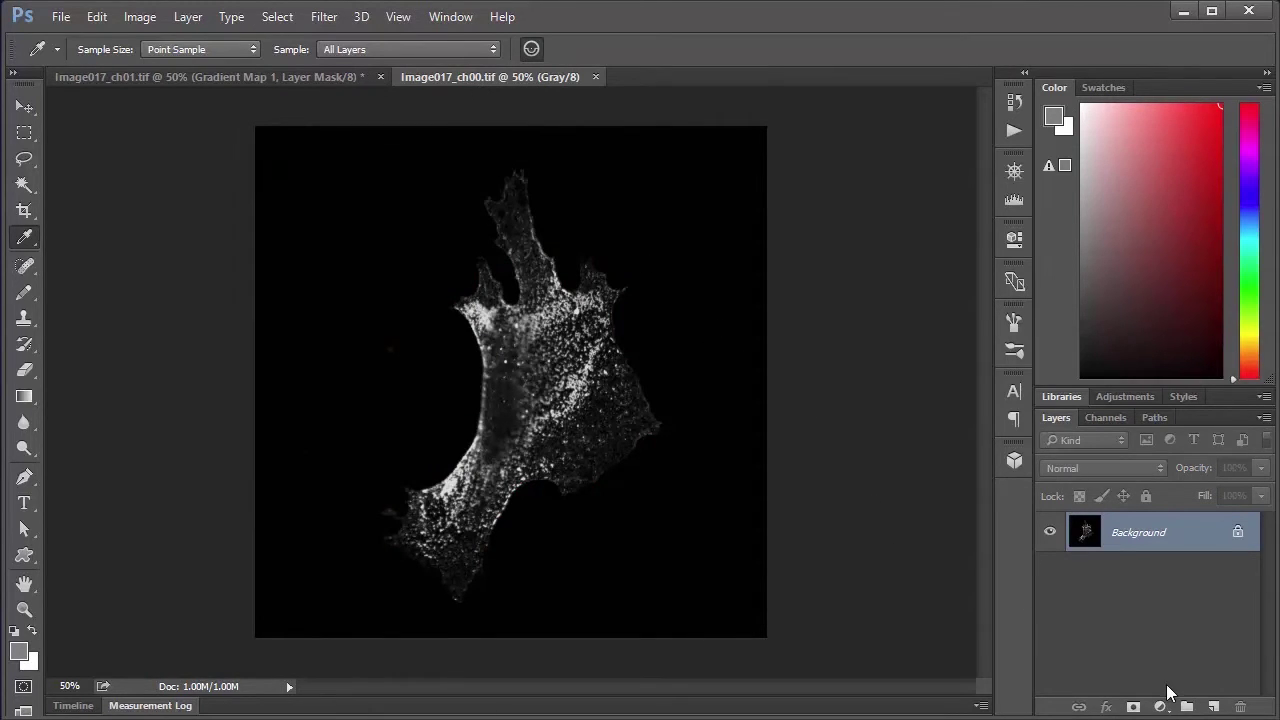
left_click(140, 17)
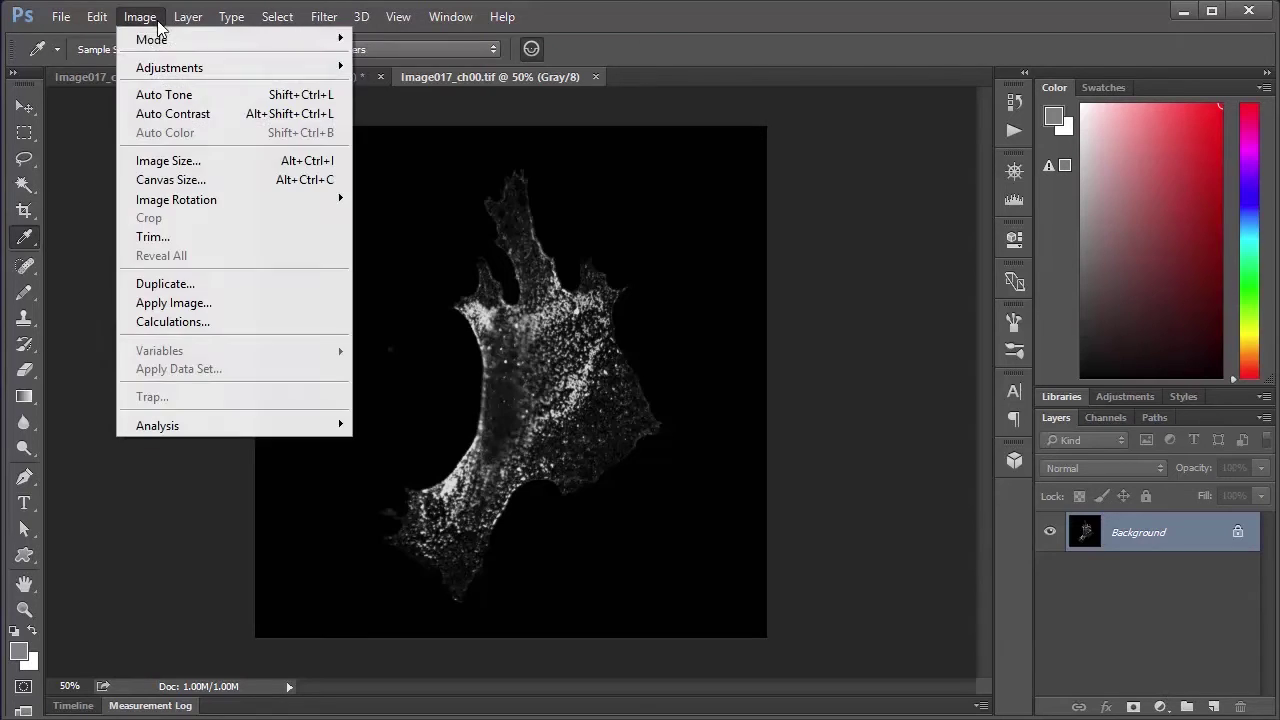
mouse_move(158, 42)
left_click(418, 115)
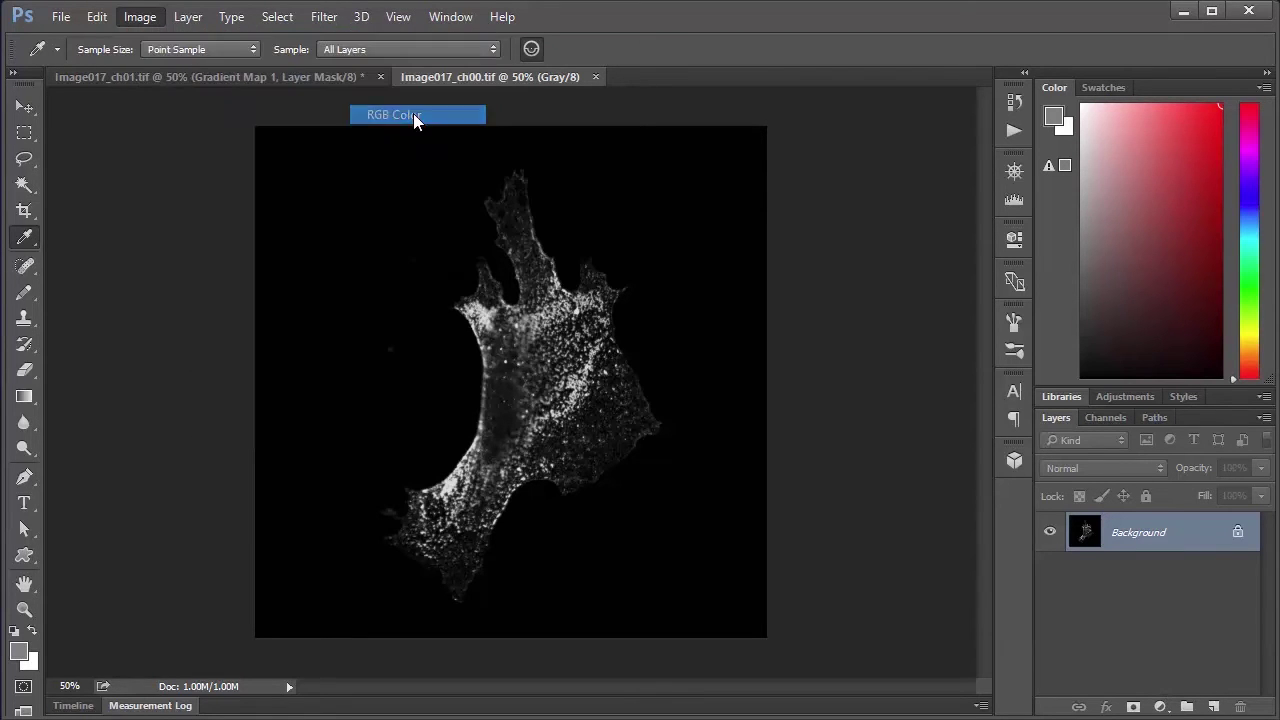
- Add a Gradient Map layer and delete the red stop from its gradient
left_click(1160, 707)
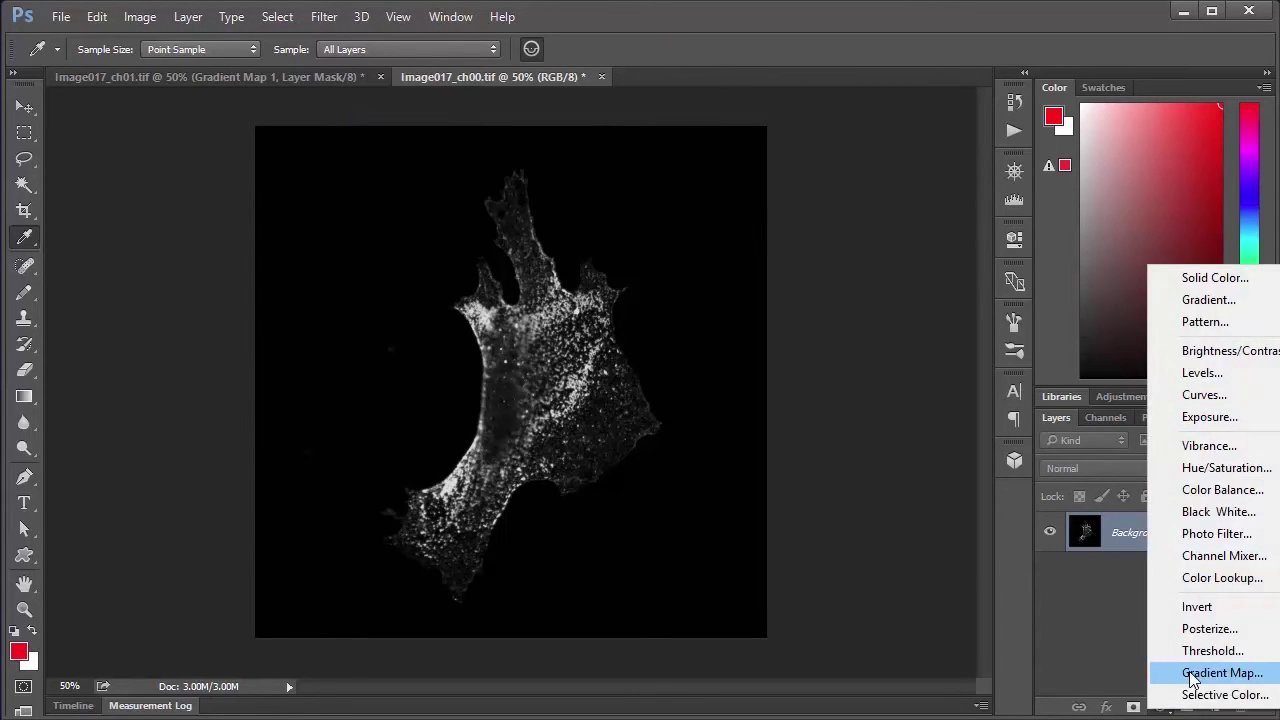
left_click(1170, 675)
left_click(782, 293)
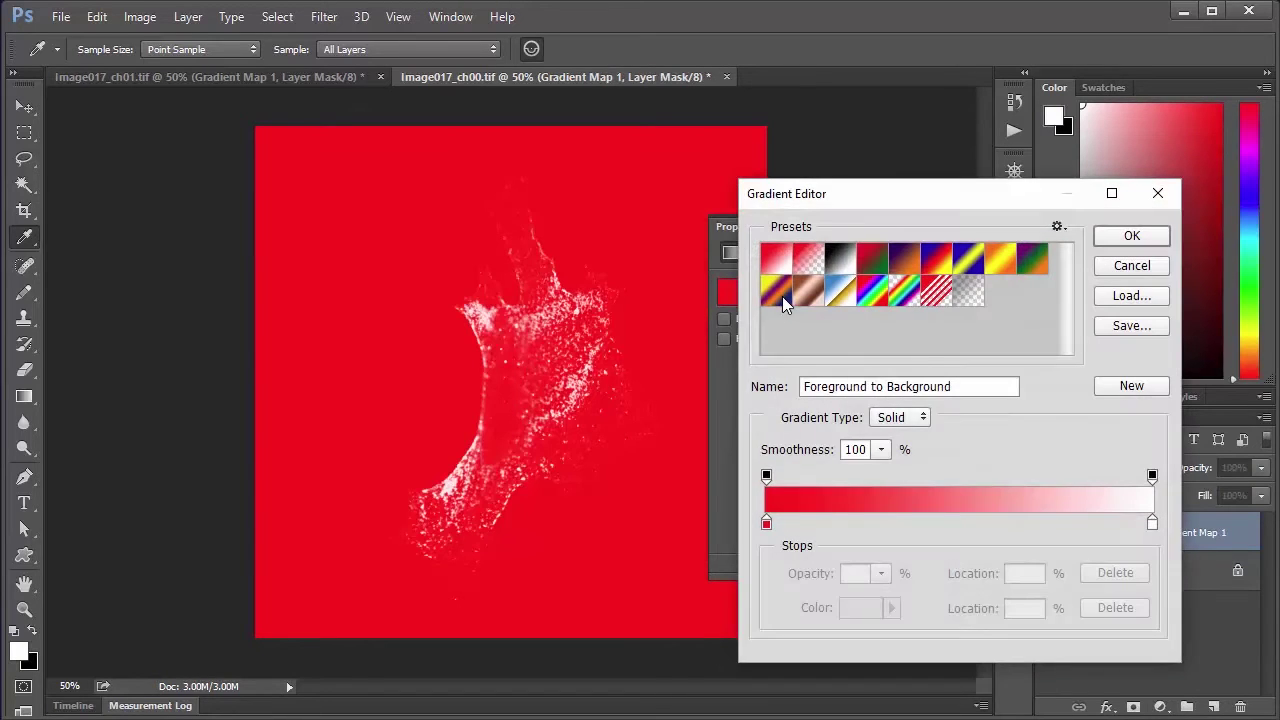
left_click(766, 523)
left_click(1115, 607)
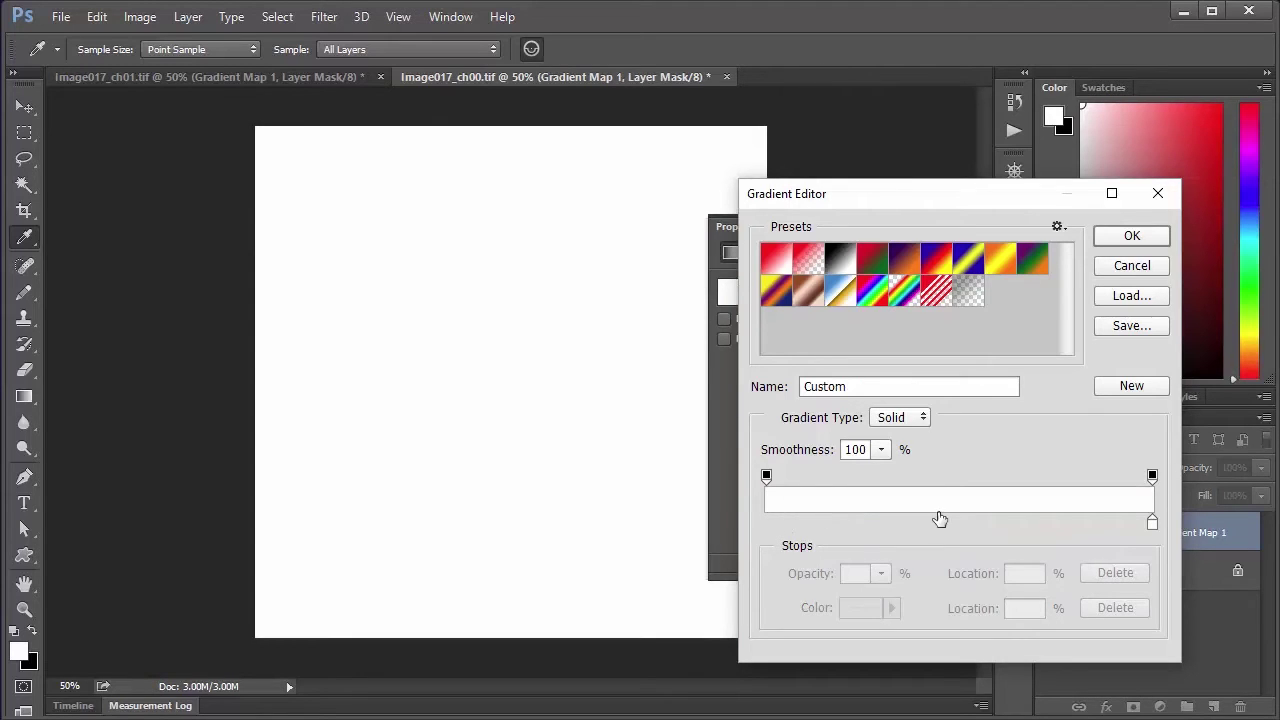
- Add a red stop and arrange stops with white at 0% and red near 100%
left_click(942, 524)
mouse_move(940, 528)
left_mouse_down()
mouse_move(836, 530)
mouse_move(927, 531)
left_mouse_up()
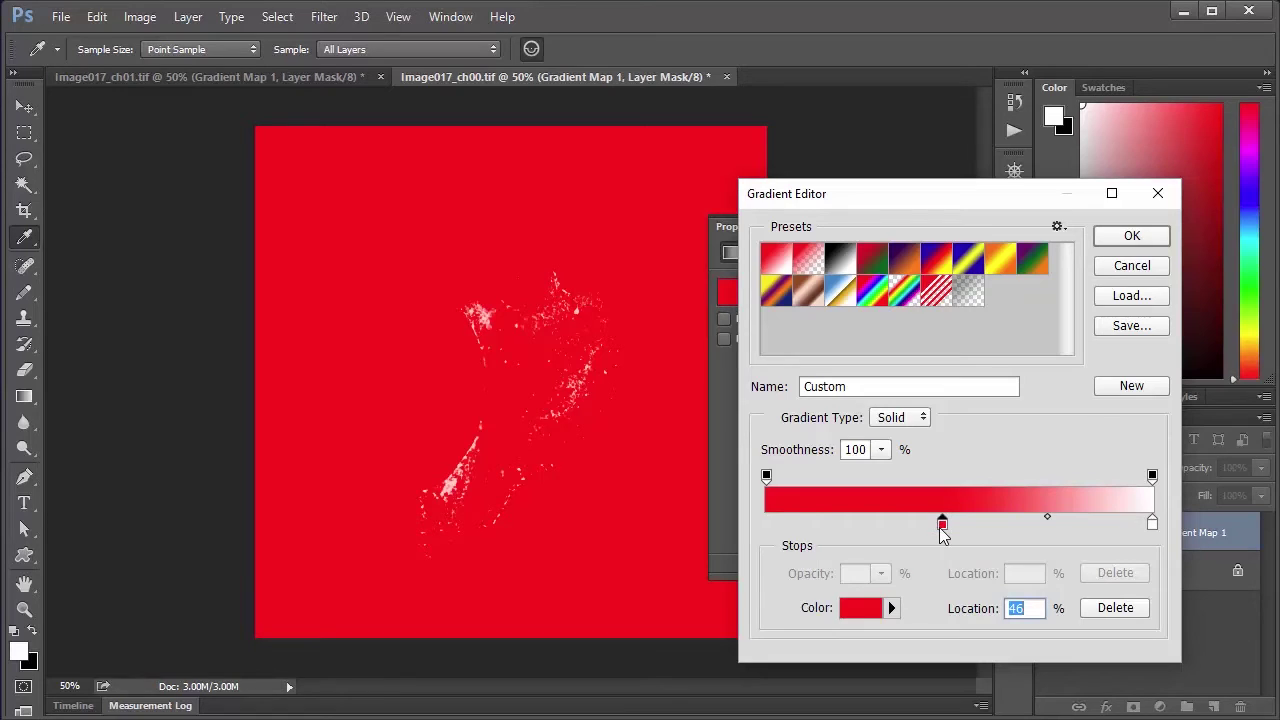
left_click_drag(946, 530, 1048, 528)
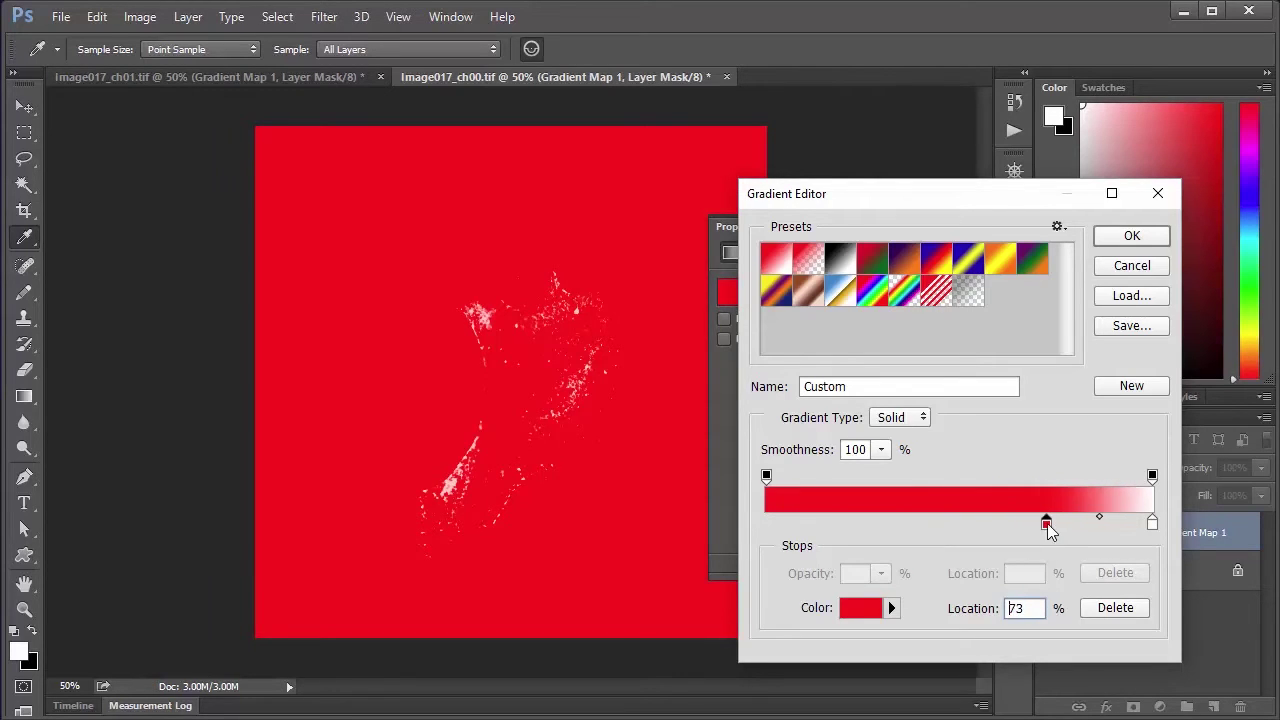
left_click_drag(1151, 524, 767, 524)
left_click_drag(1046, 524, 1165, 530)
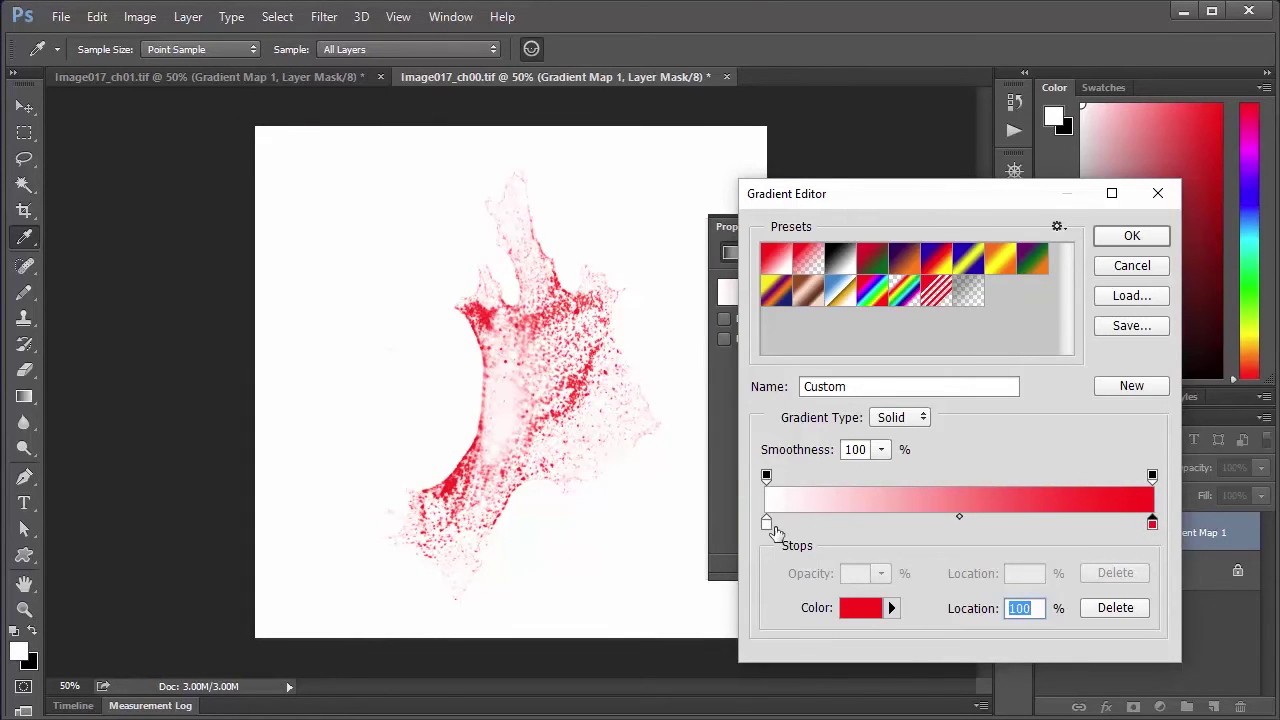
- Change the left gradient stop's colour to black
double_click(767, 524)
left_click_drag(749, 502, 643, 537)
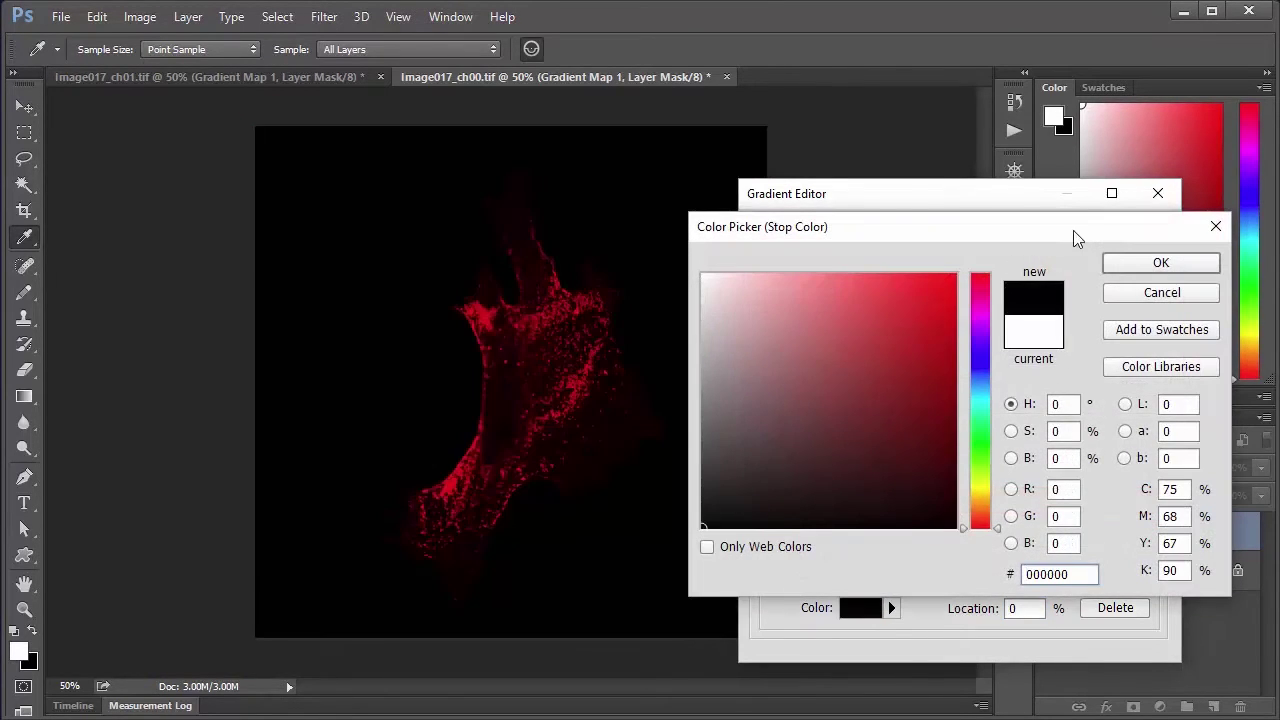
left_click(1160, 263)
- Set the right stop to pure green 00ff00 (hue 120) and apply the gradient
left_click(1152, 525)
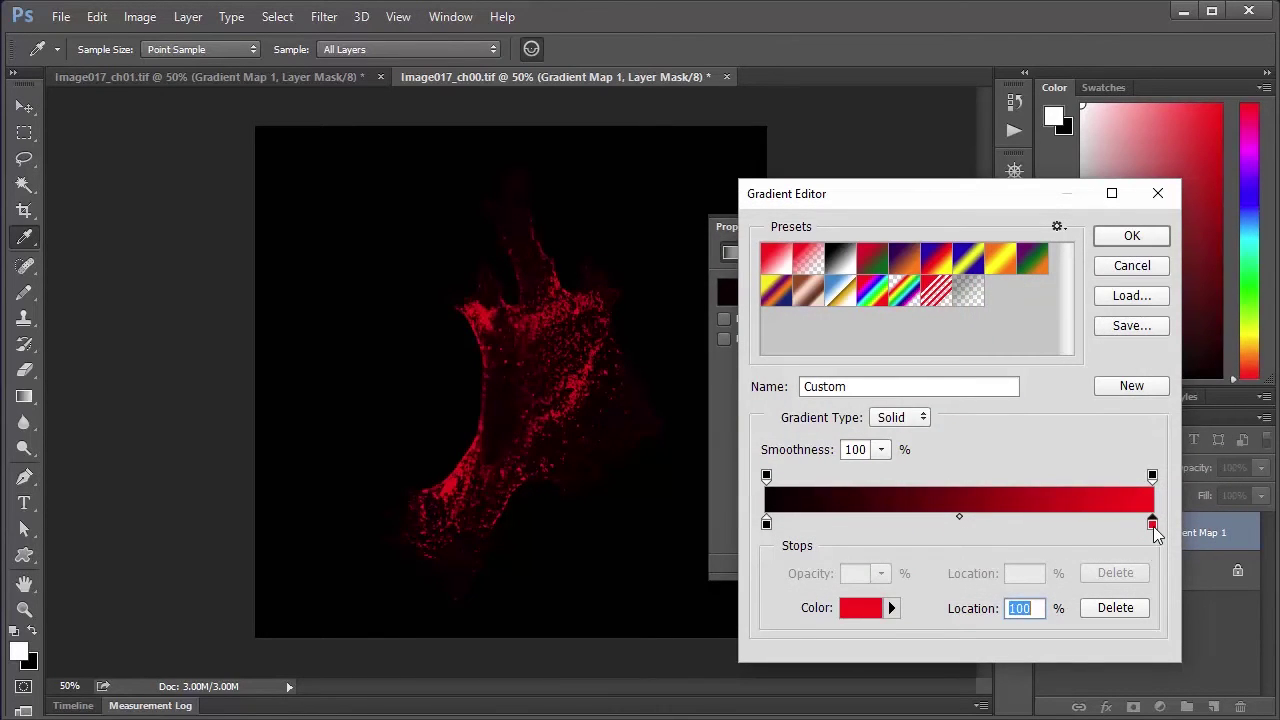
double_click(1152, 525)
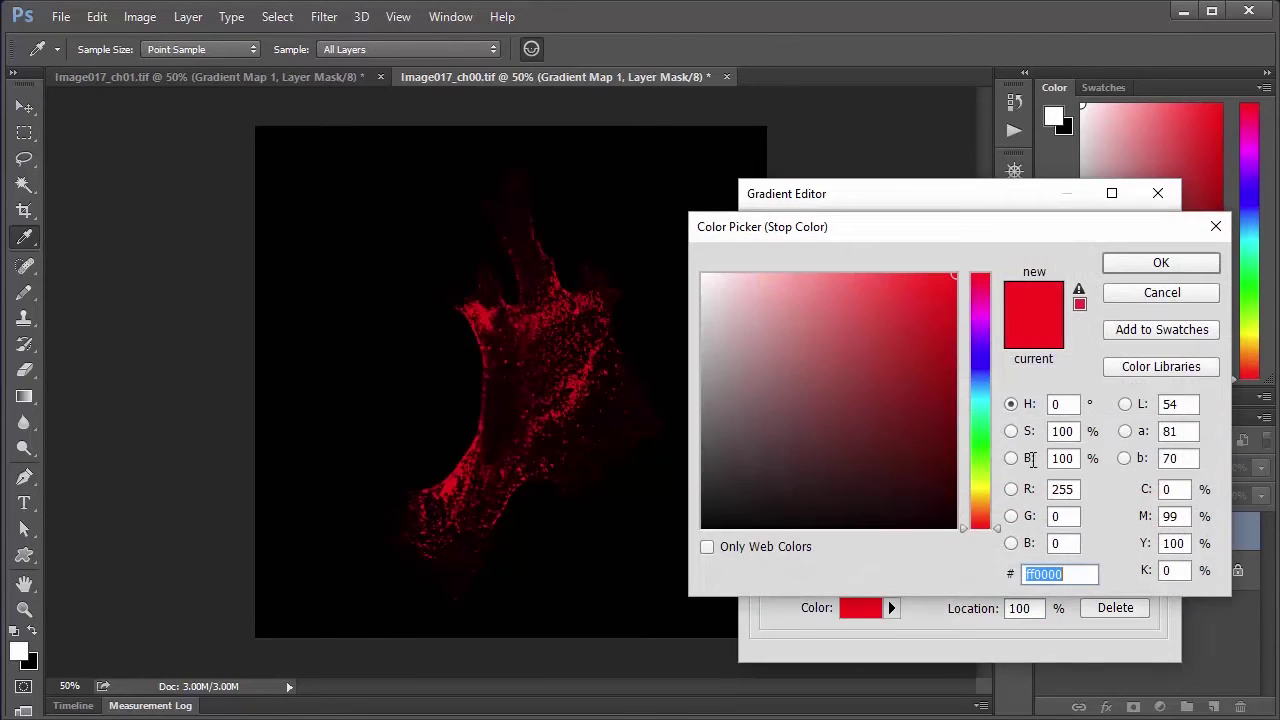
left_click(978, 445)
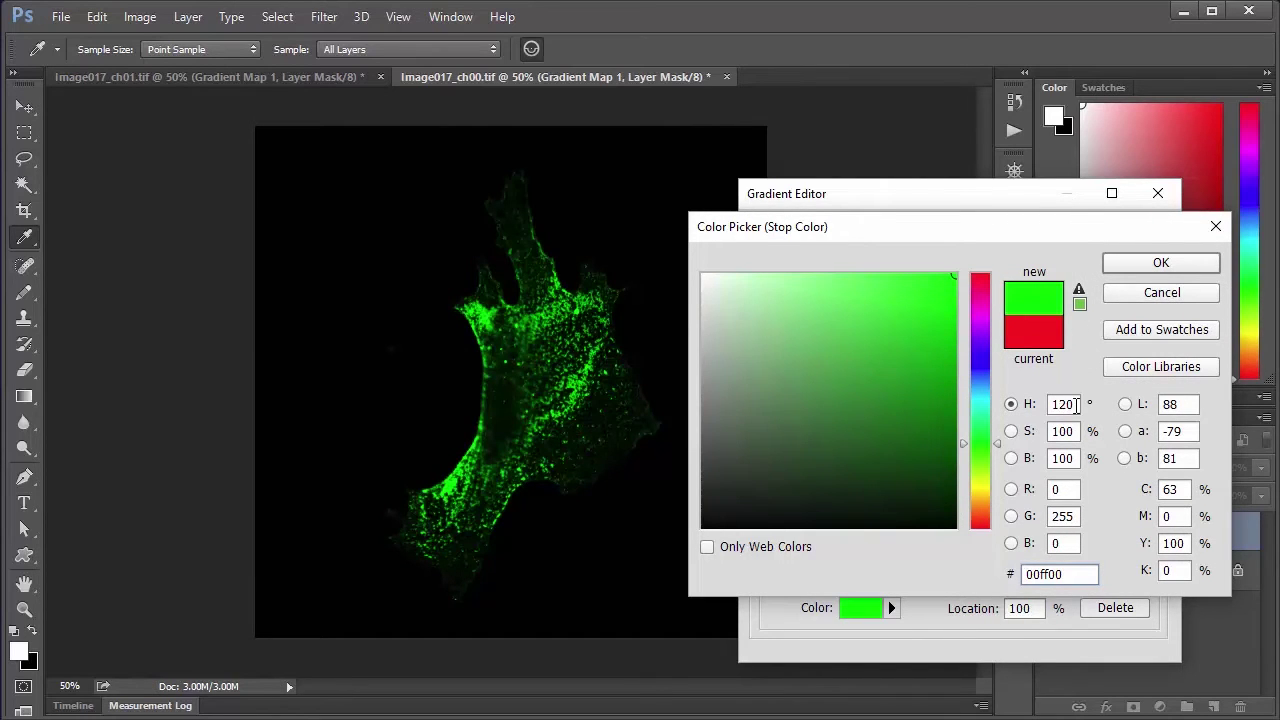
left_click(1022, 402)
key("Tab")
key("Tab")
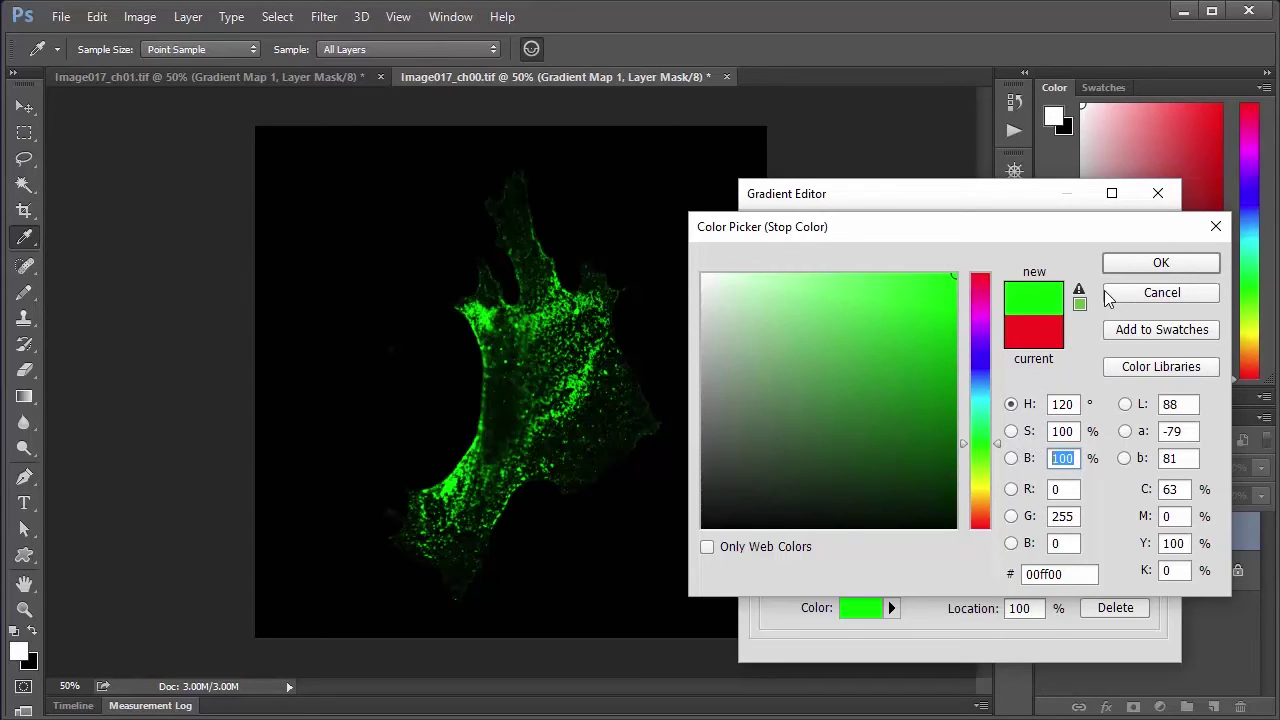
left_click(1192, 264)
left_click(1124, 238)
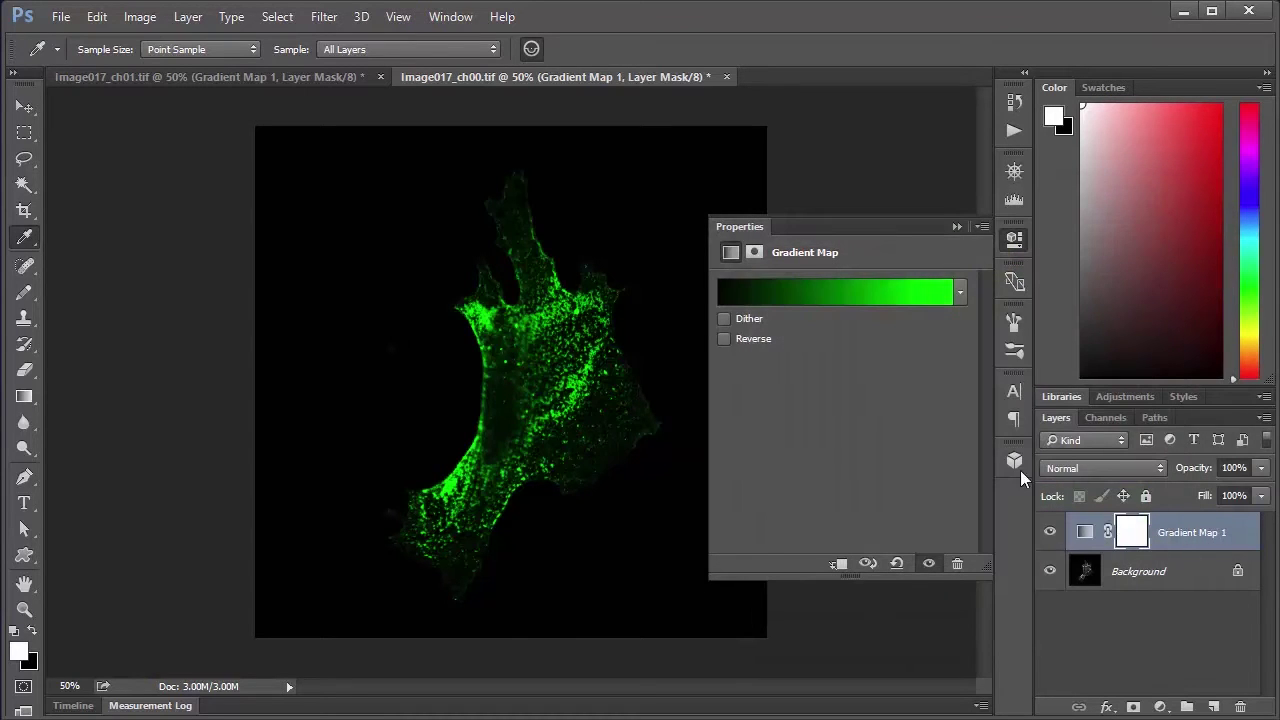
left_click(1012, 239)
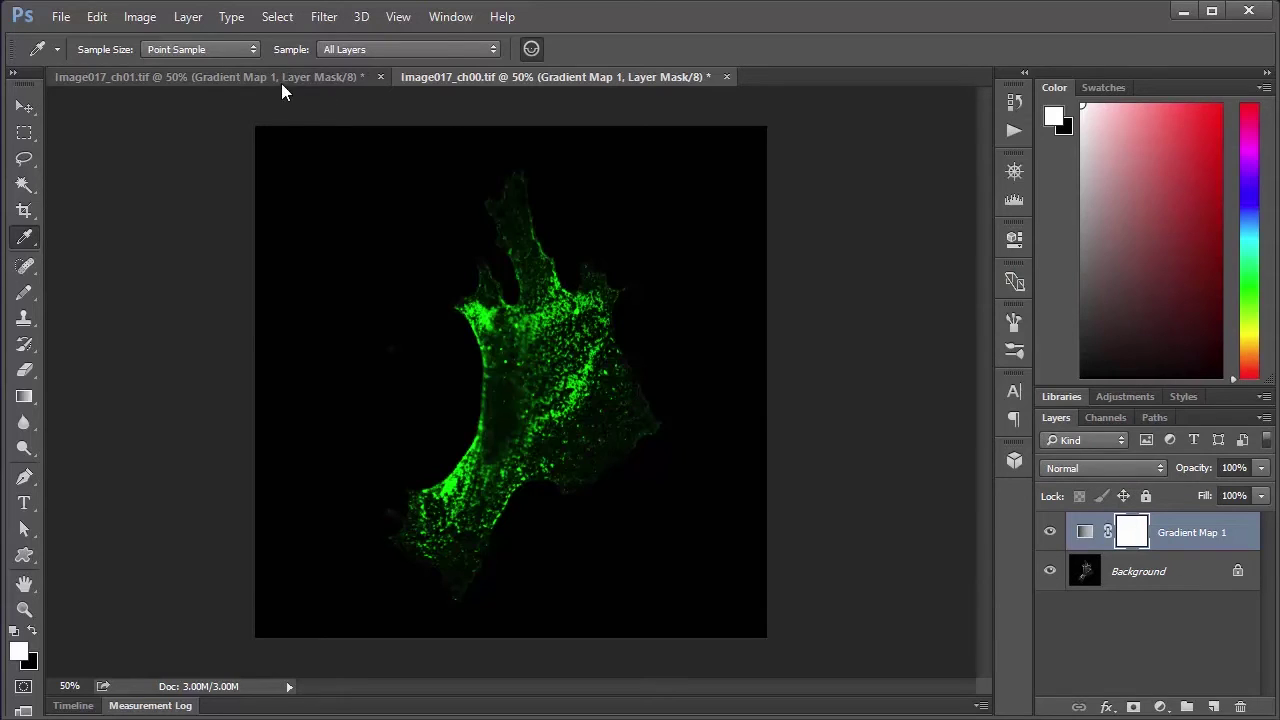
- Duplicate the green ch00 image as a new document named Merge
left_click(290, 76)
left_click(489, 76)
left_click(297, 75)
left_click(422, 74)
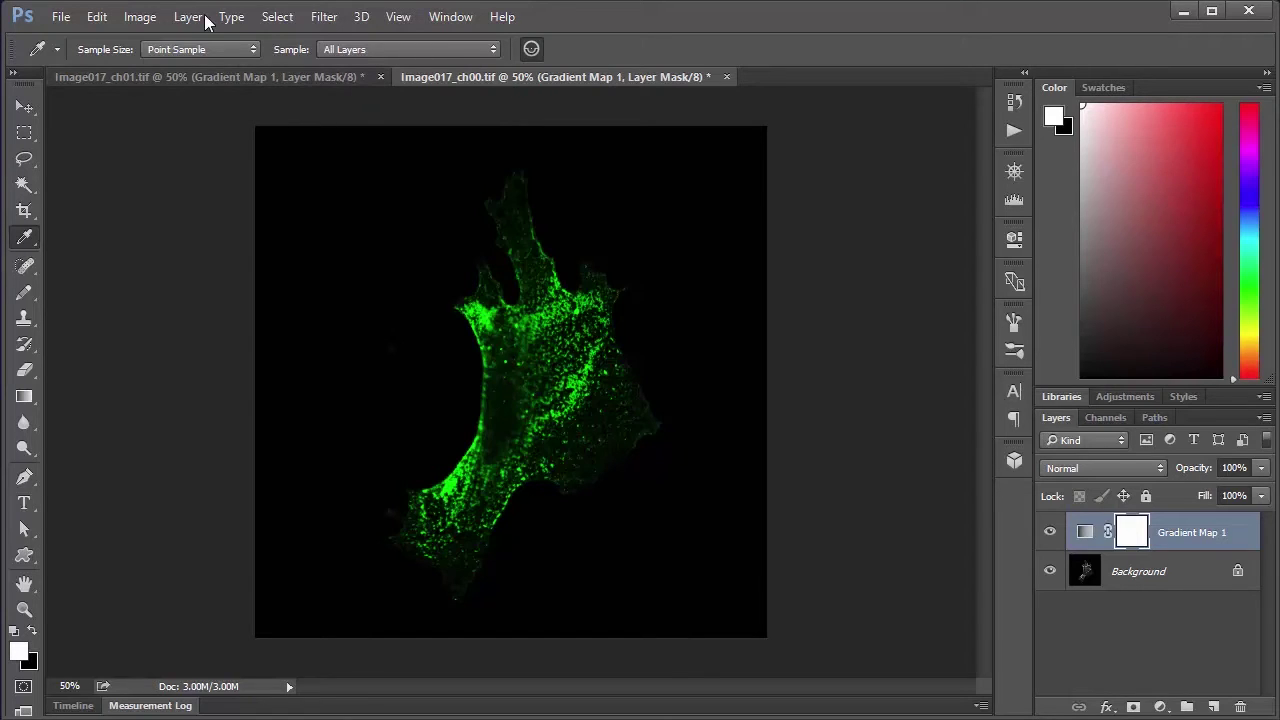
left_click(140, 17)
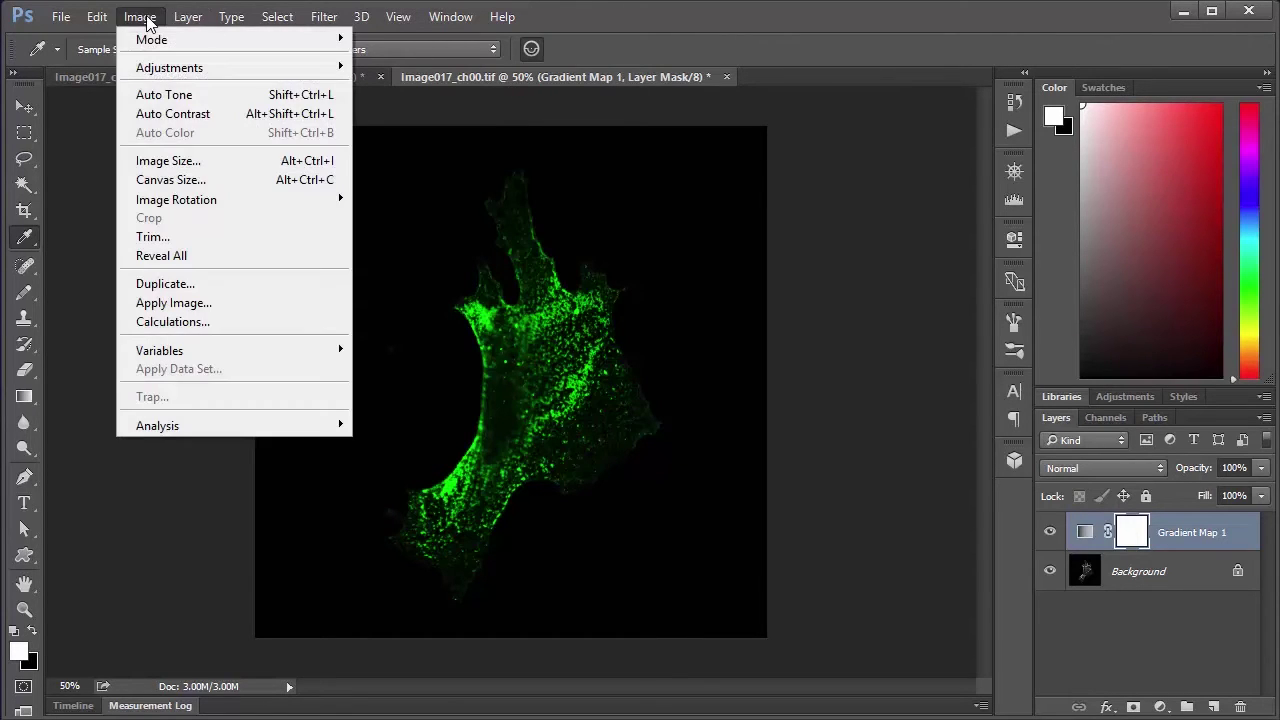
left_click(201, 283)
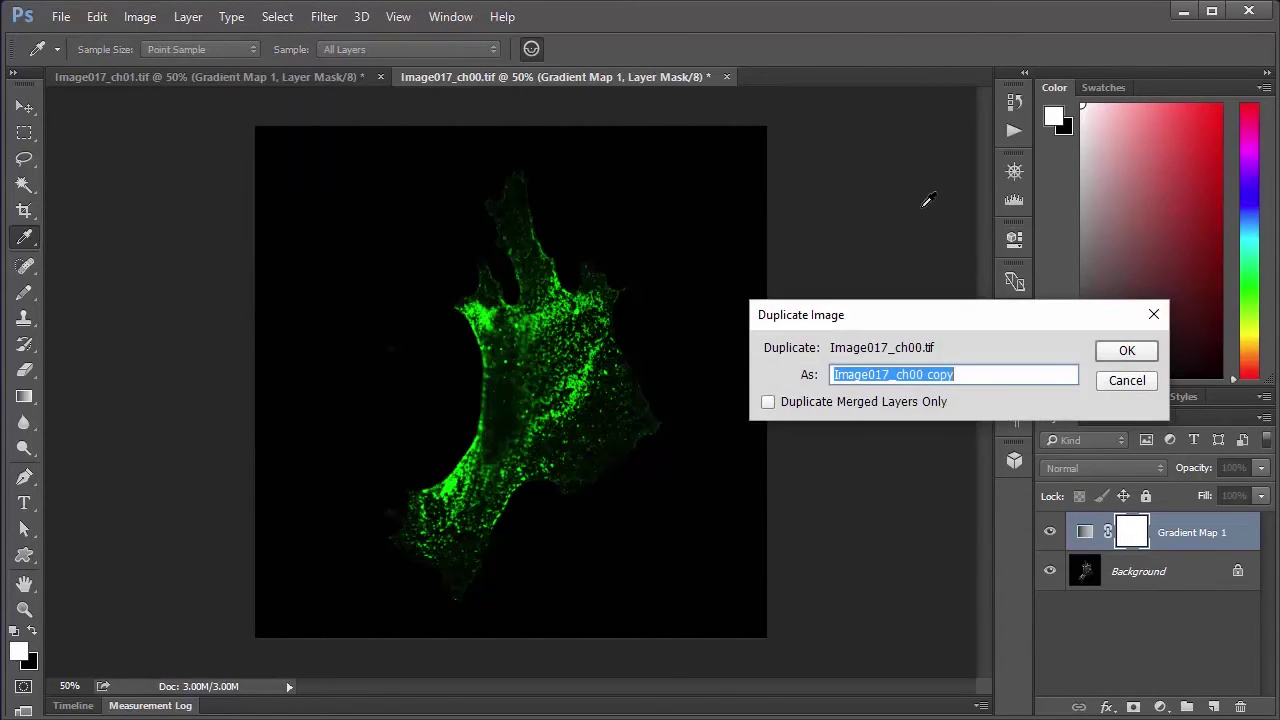
type("Merge")
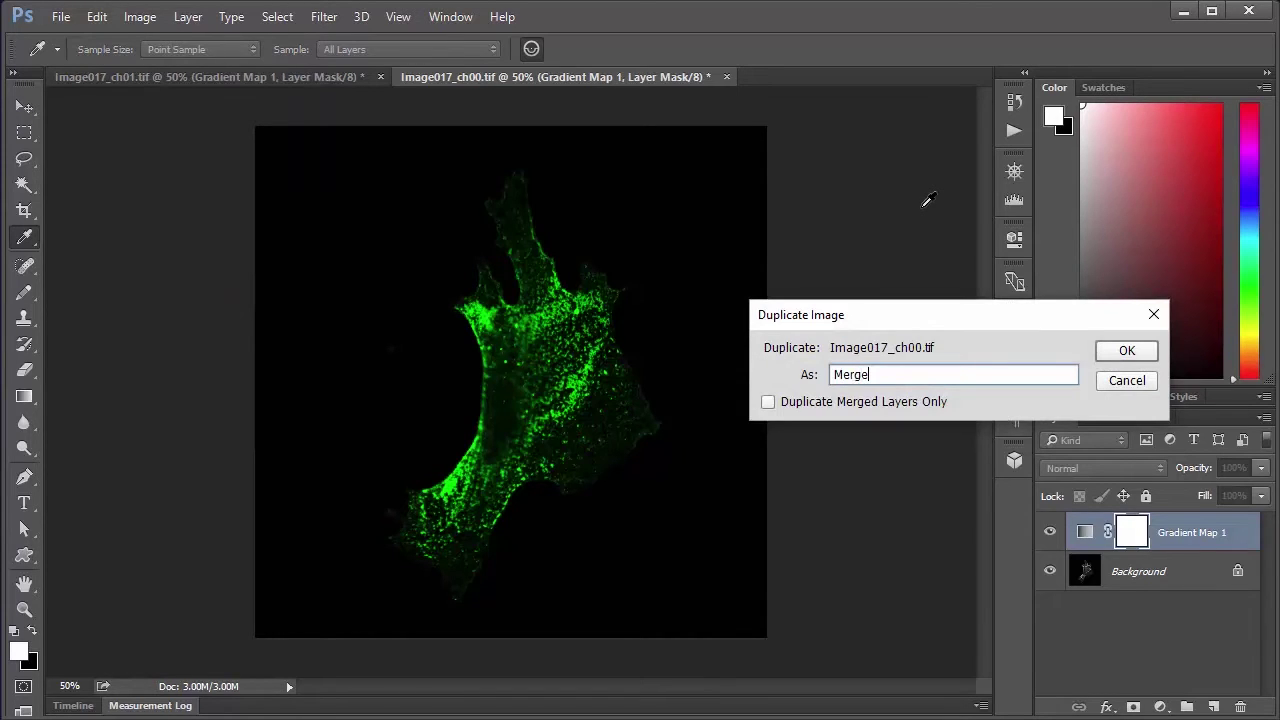
key("Return")
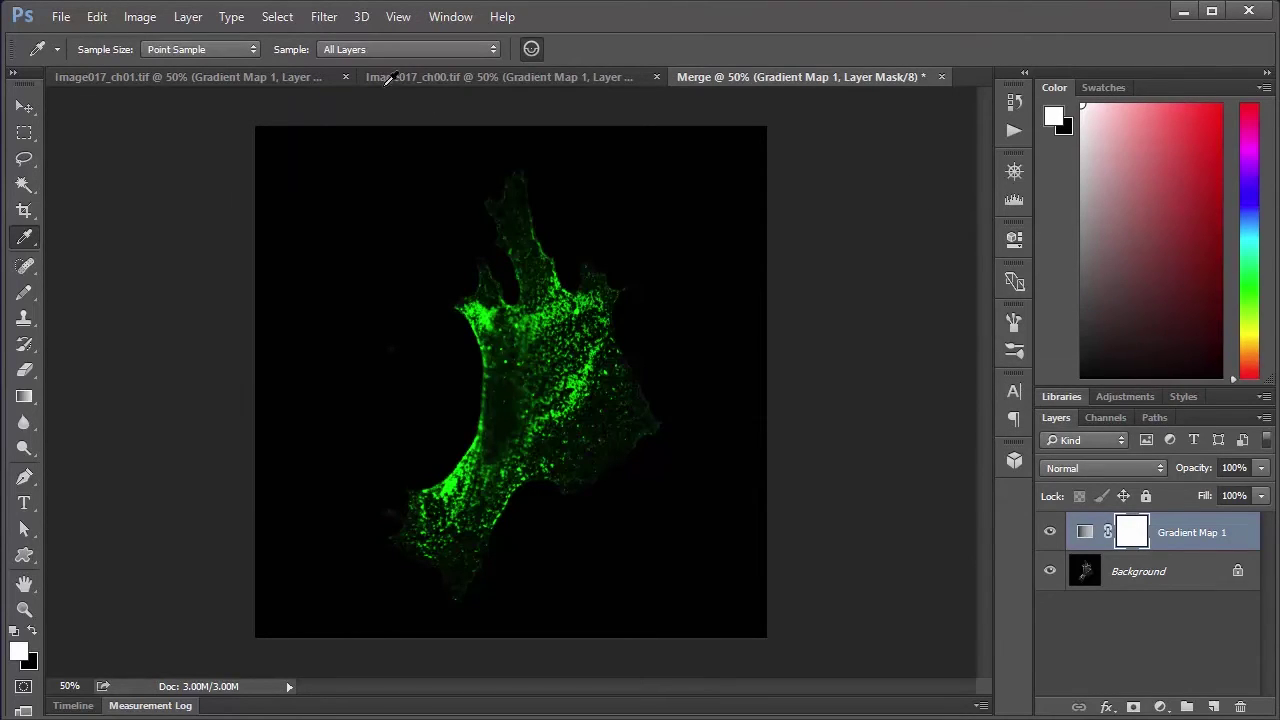
- Bring the new Merge document to the front
left_click(255, 80)
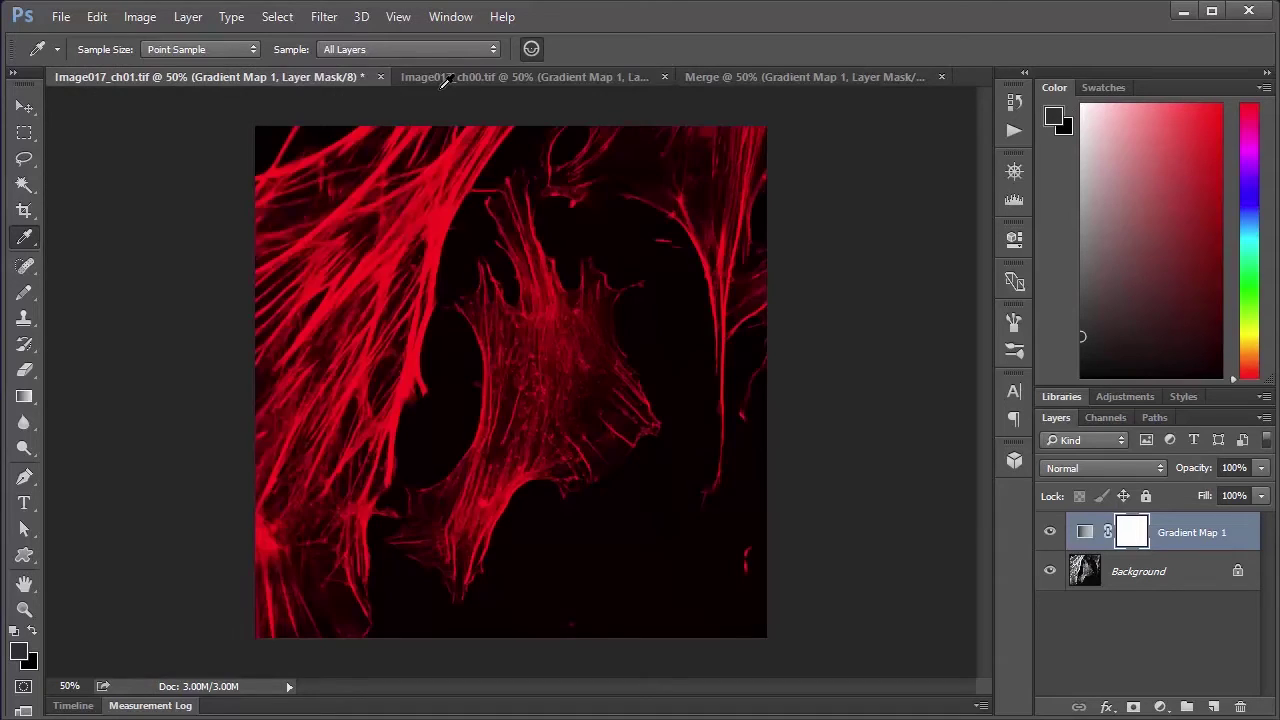
left_click(449, 74)
left_click(736, 75)
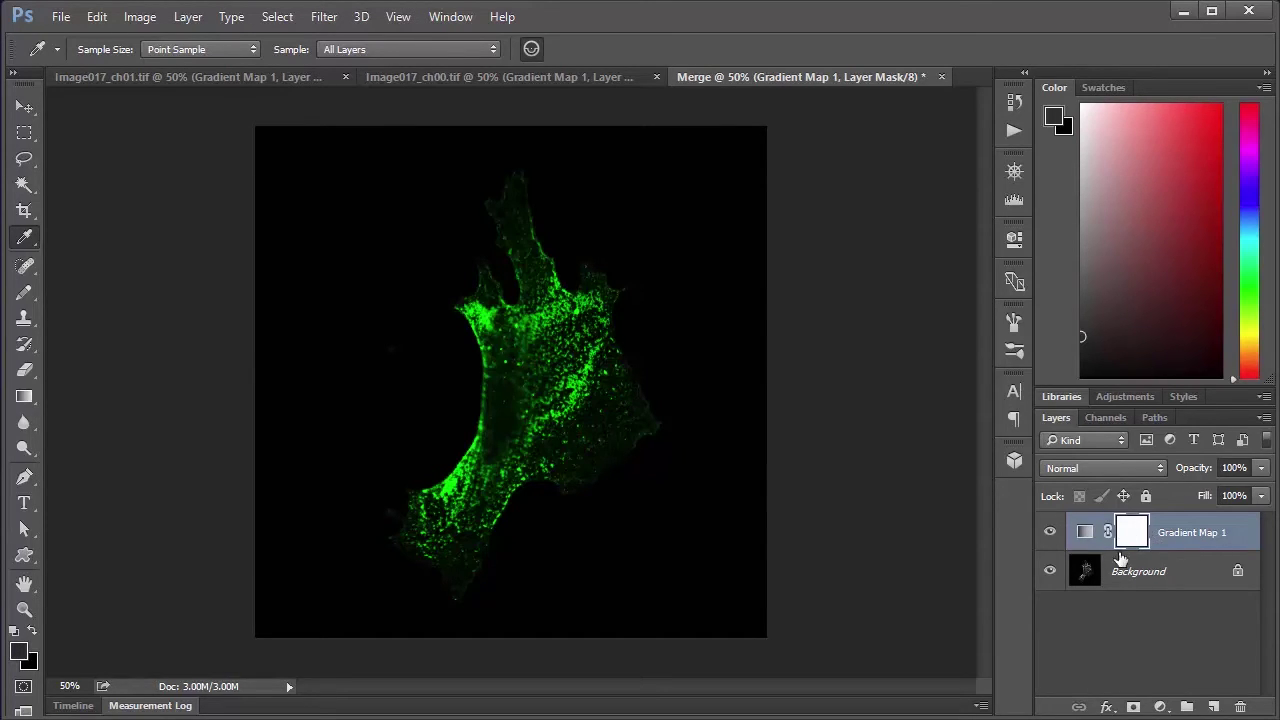
- Rename the Background layer in Merge to Green
double_click(1137, 582)
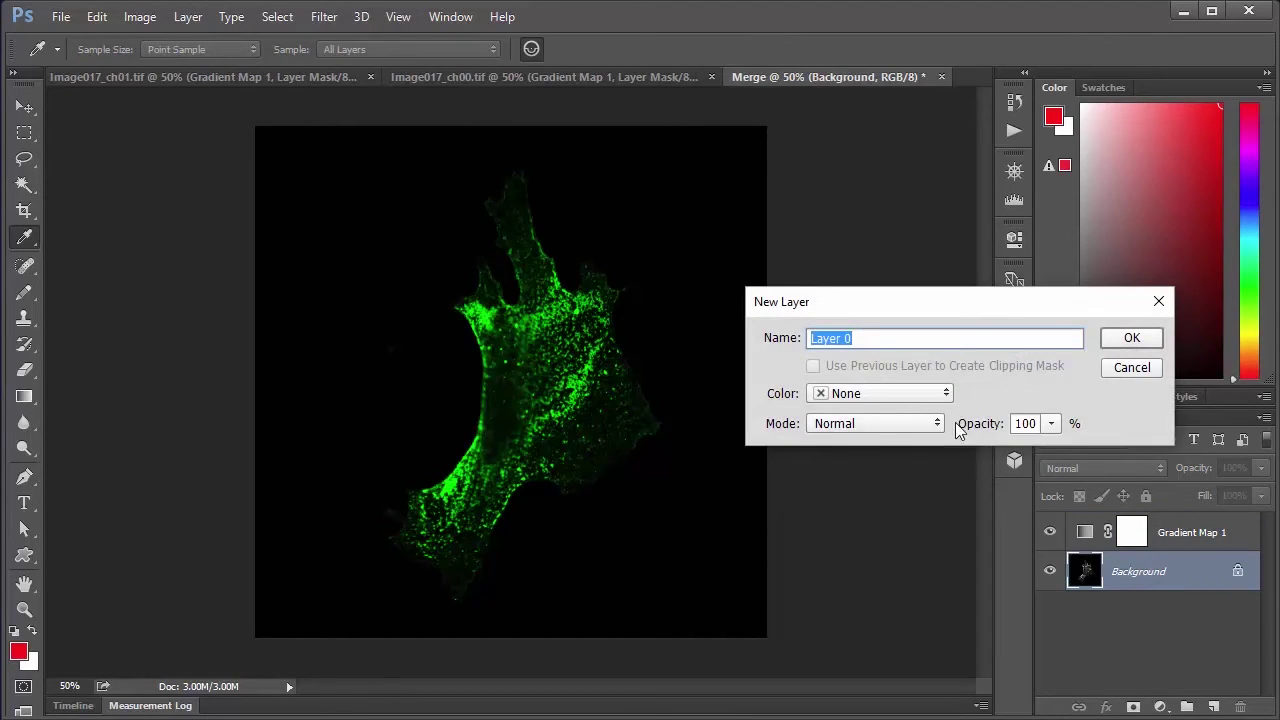
type("Green")
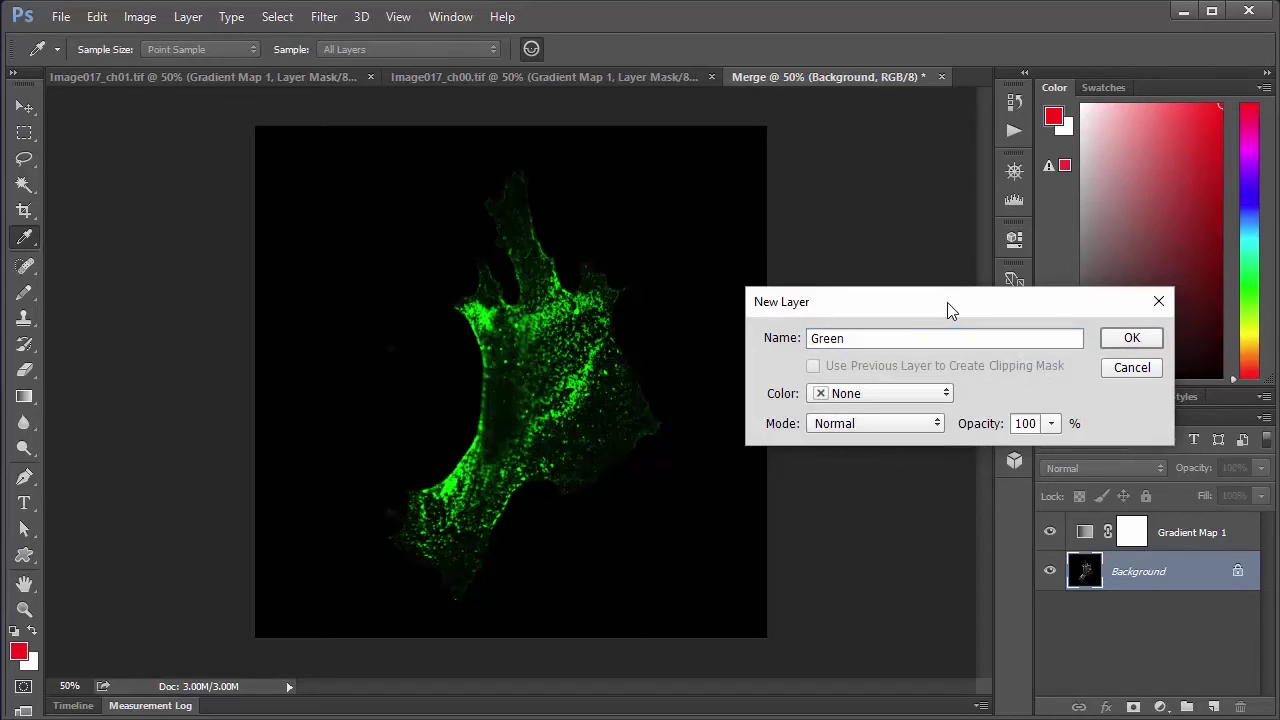
key("Return")
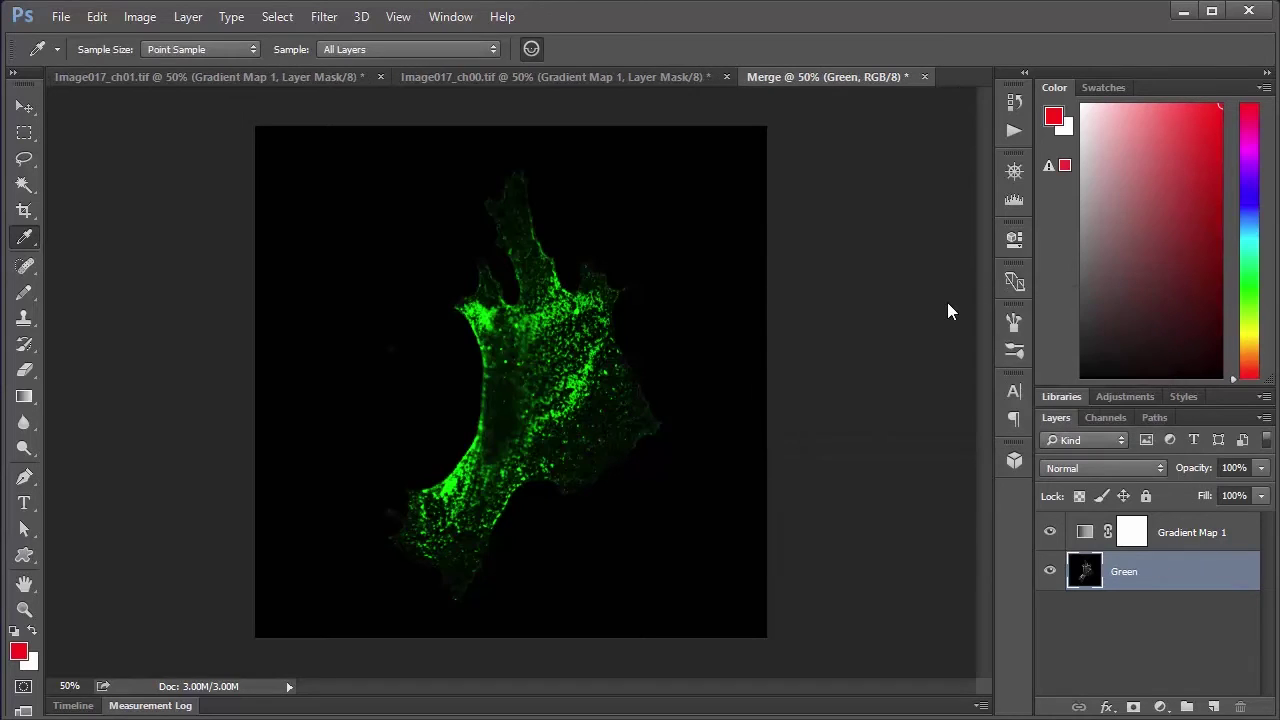
- Convert the Green layer and Gradient Map 1 into a single smart object
left_click(1222, 542, "shift")
right_click(1208, 531)
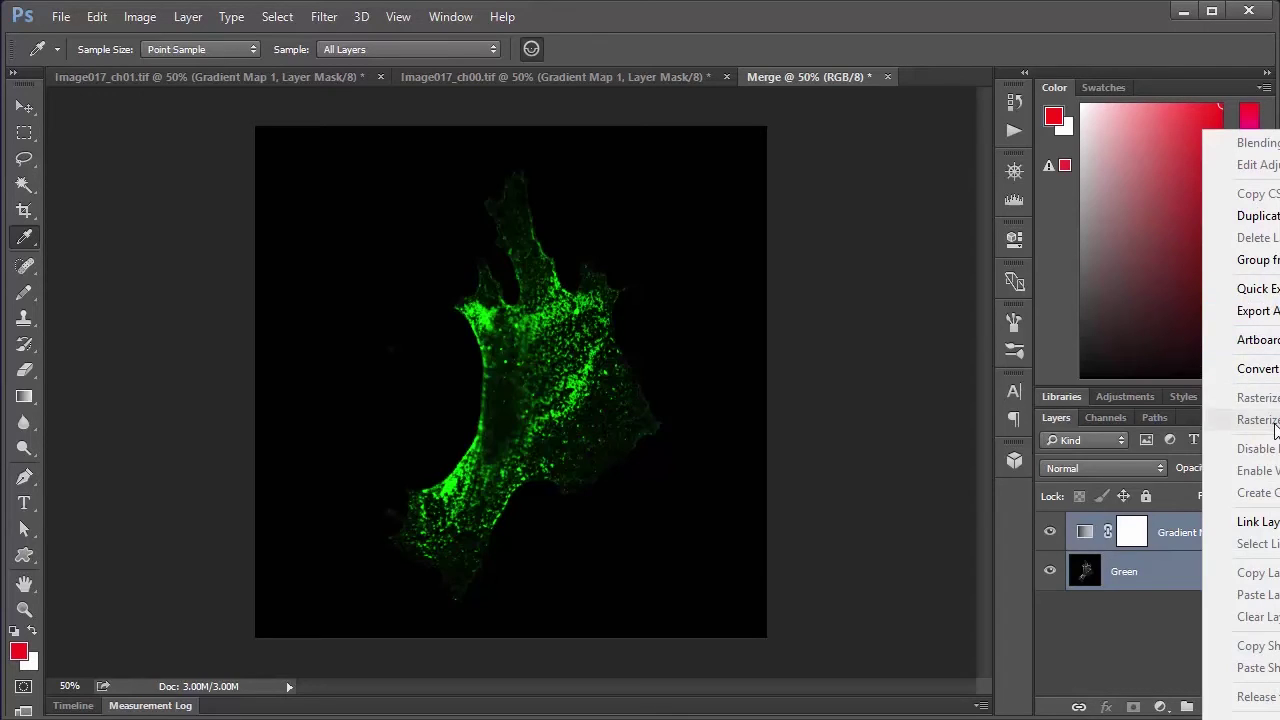
left_click(1245, 368)
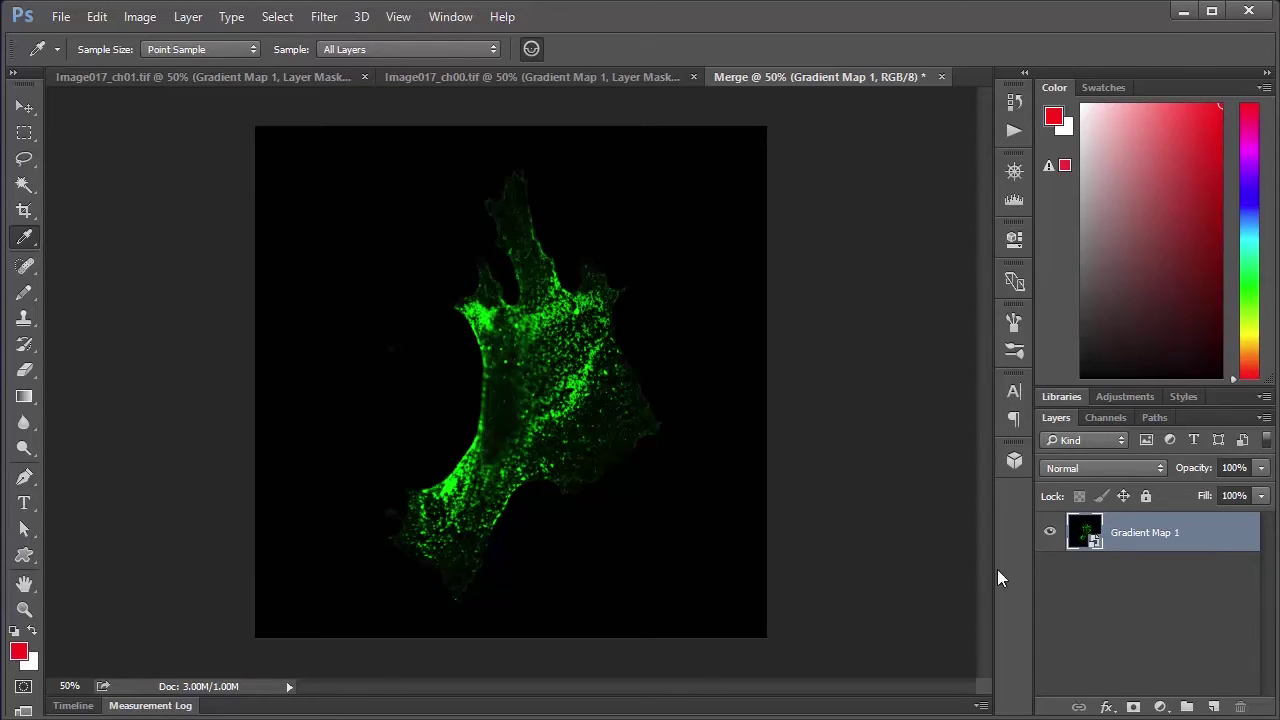
left_click(263, 78)
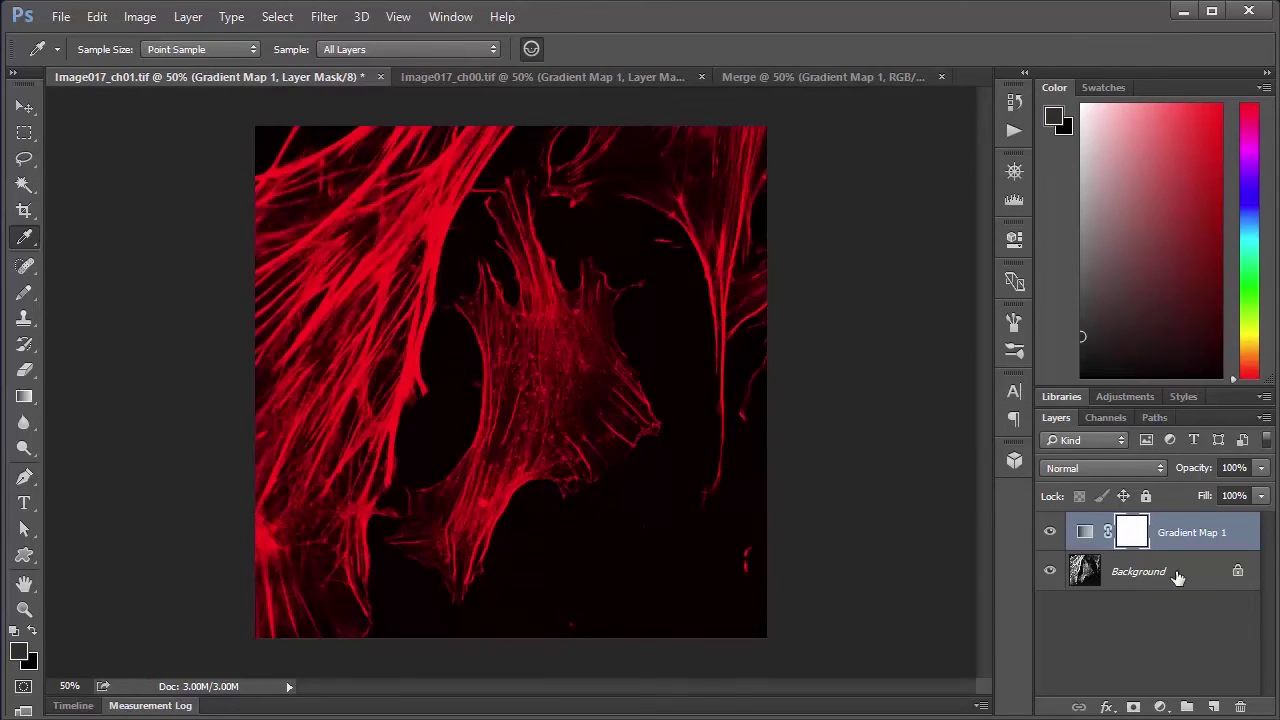
- Duplicate the red image's Background and Gradient Map layers into the Merge document
left_click(1200, 583, "shift")
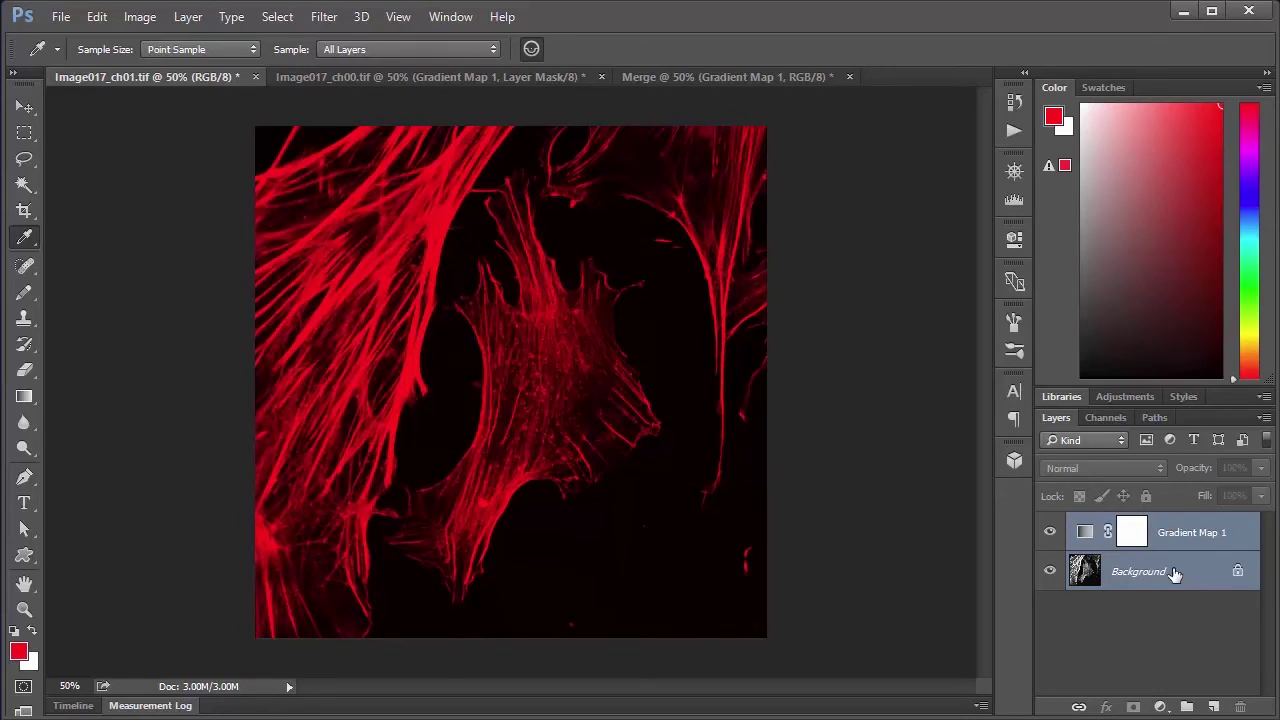
right_click(1168, 572)
left_click(1212, 611)
left_click(880, 405)
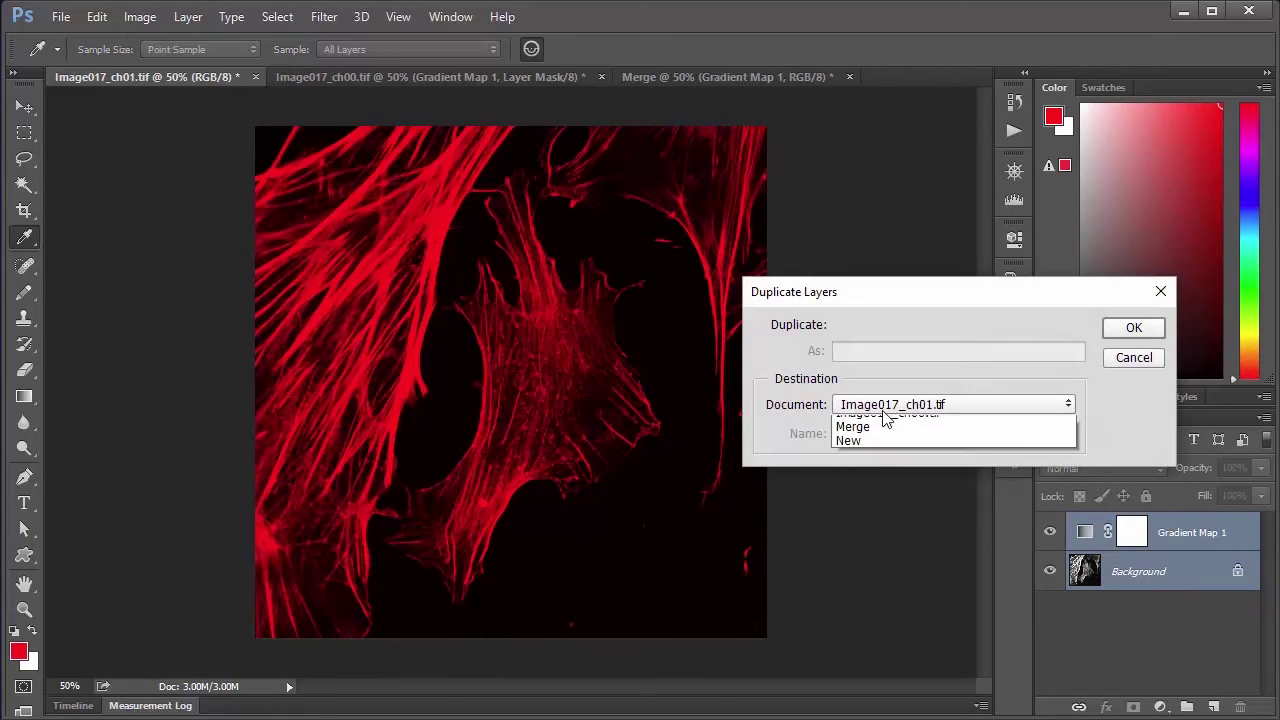
left_click(848, 452)
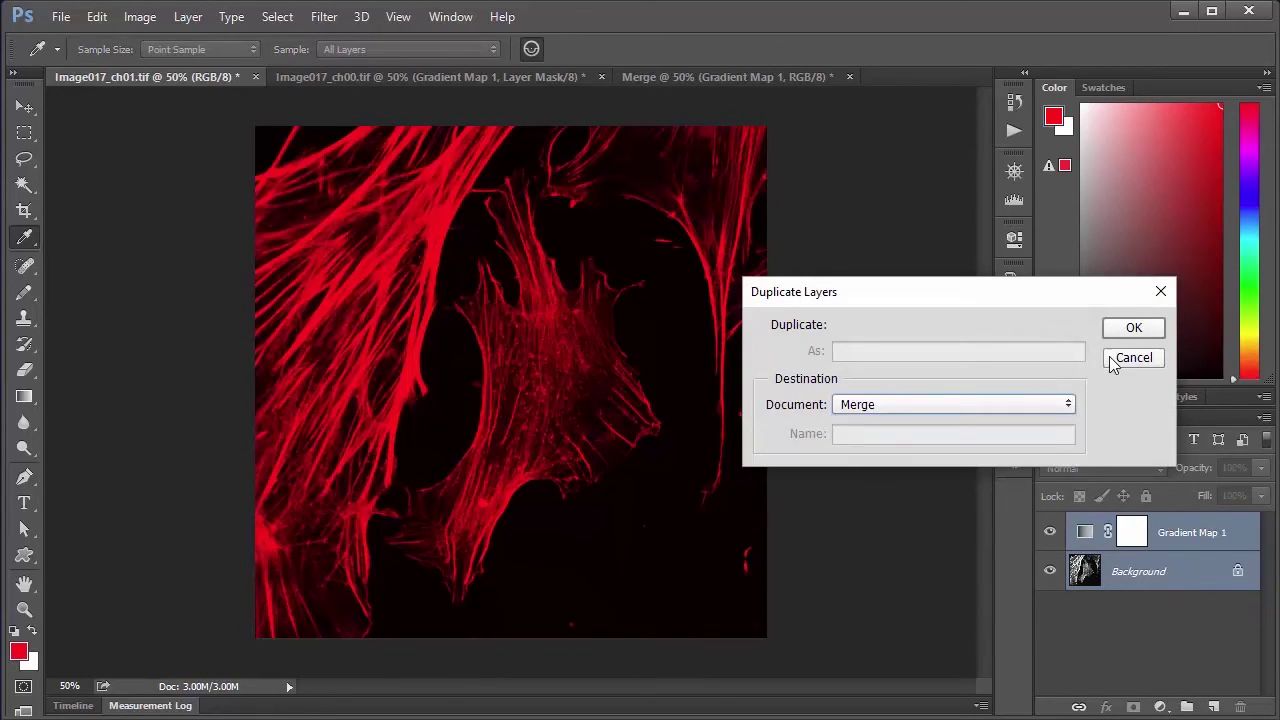
left_click(1140, 330)
- In Merge, convert the copied red layers into one smart object
left_click(646, 77)
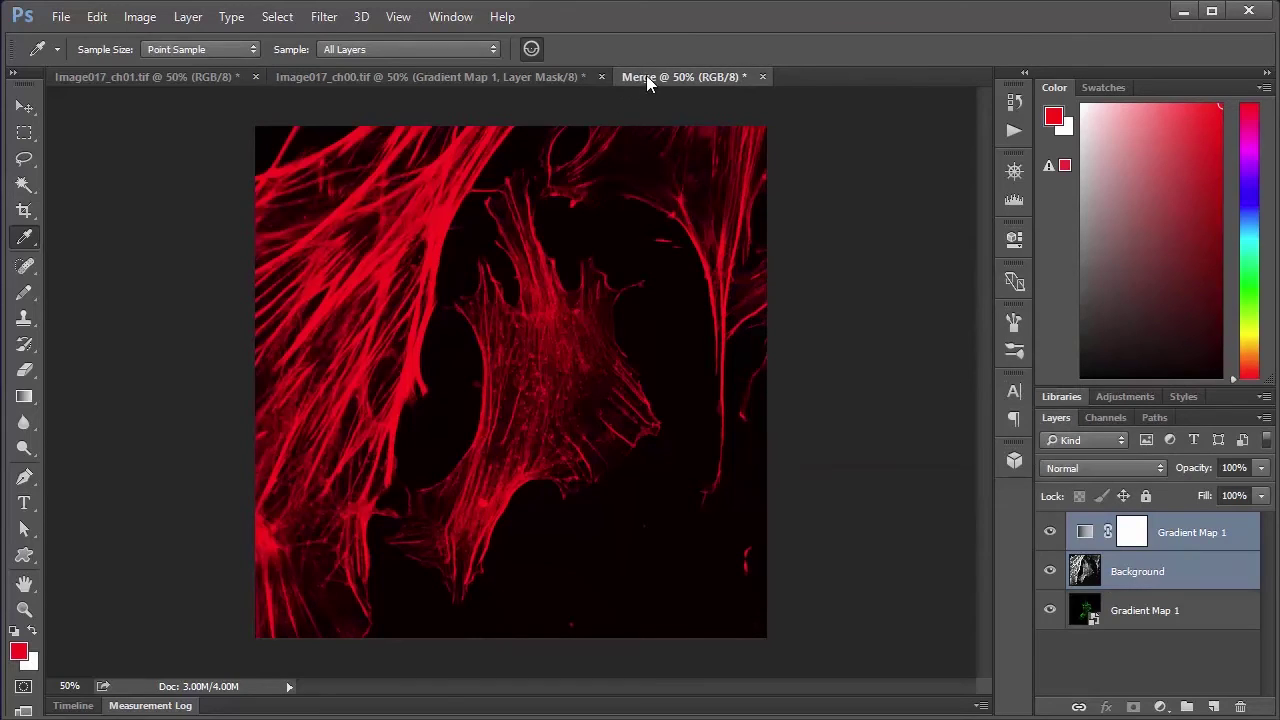
right_click(1164, 568)
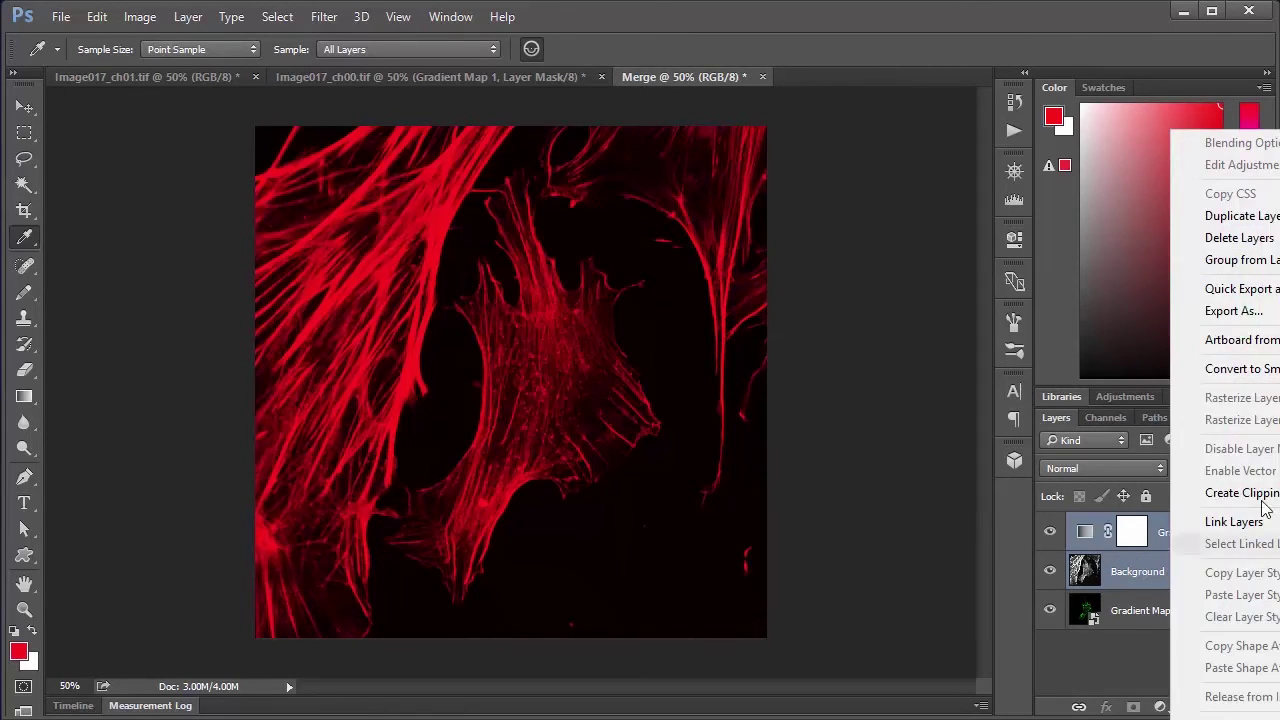
left_click(1240, 370)
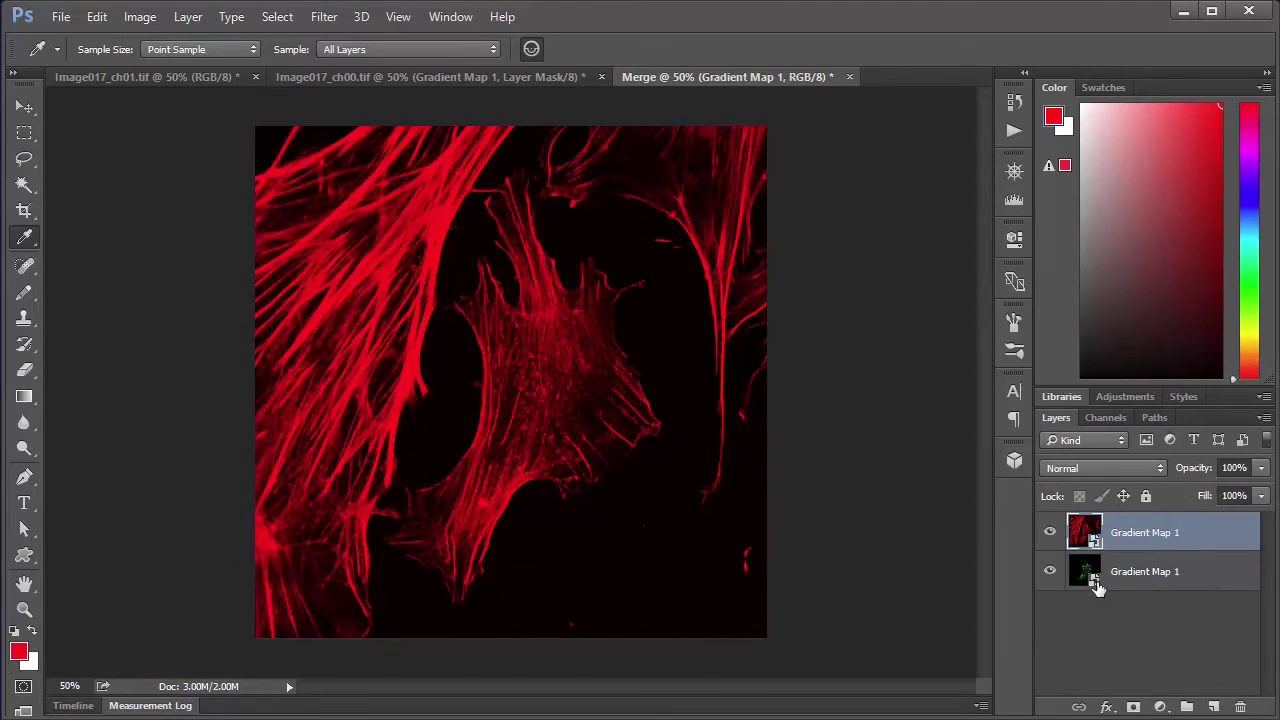
left_click(1143, 576)
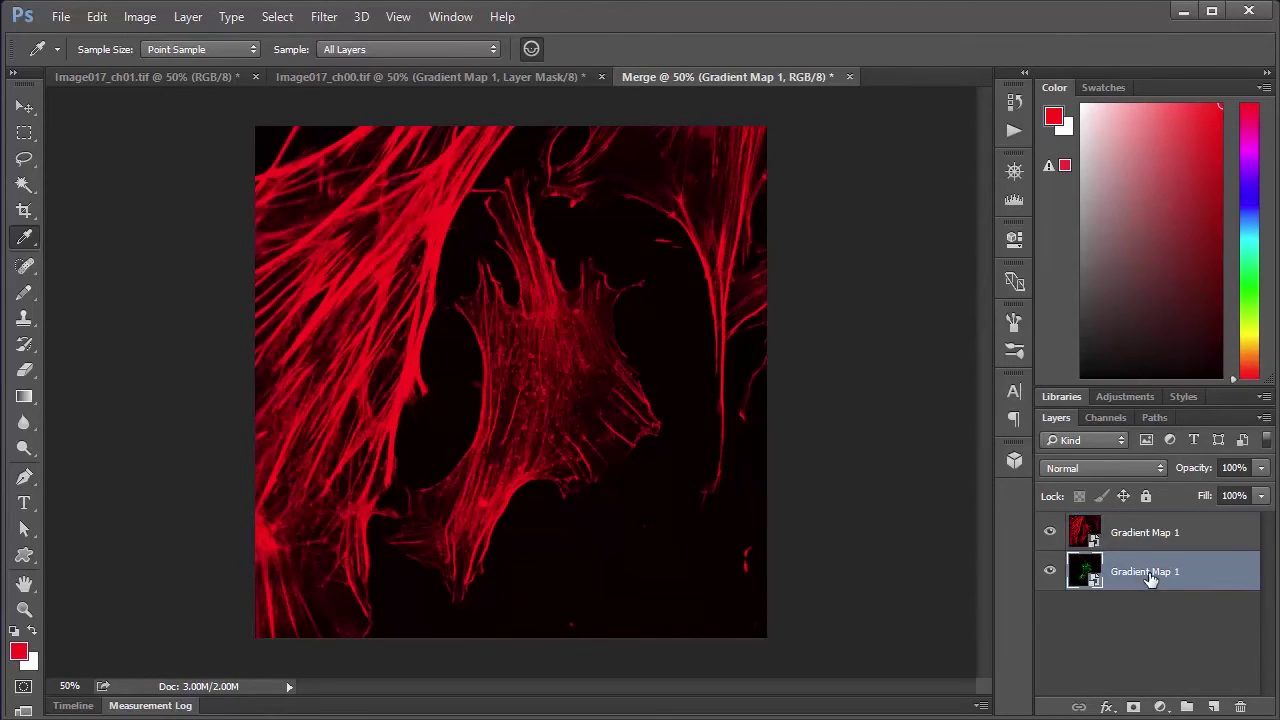
- Set the red smart object's blend mode to Linear Dodge (Add) over the green layer
left_click(1050, 533)
left_click(1050, 533)
left_click(1206, 543)
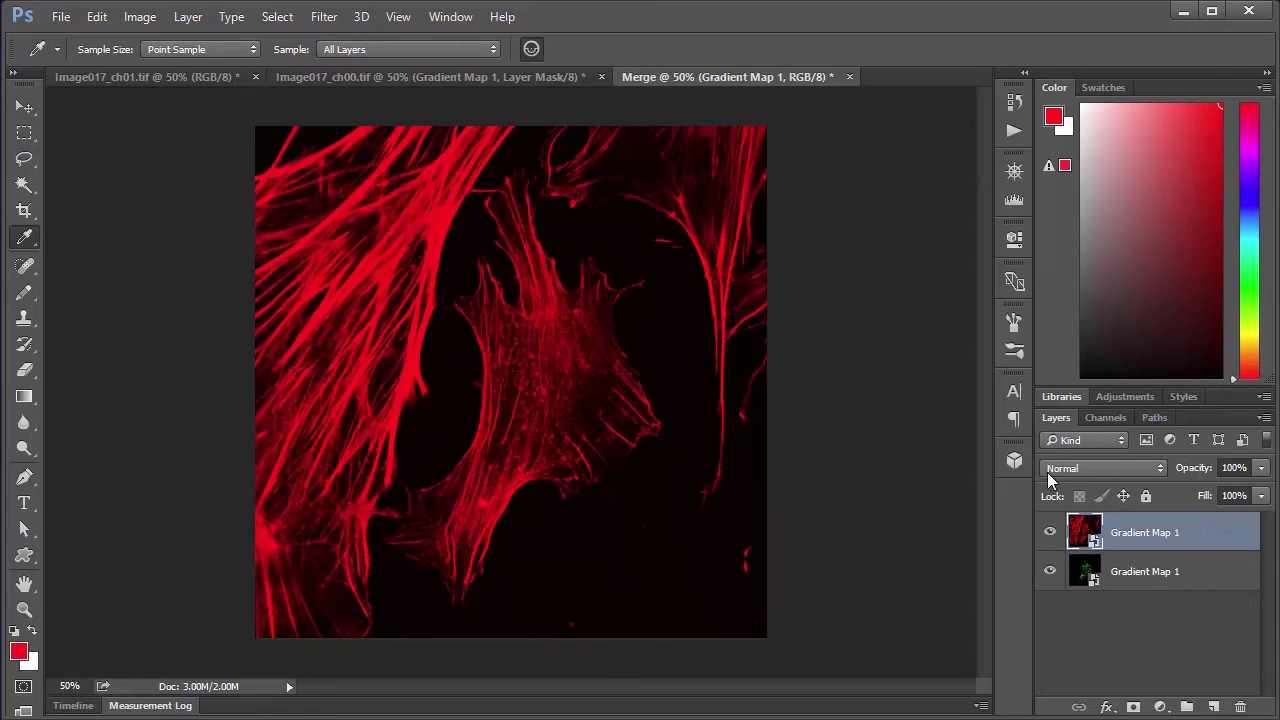
left_click(1148, 468)
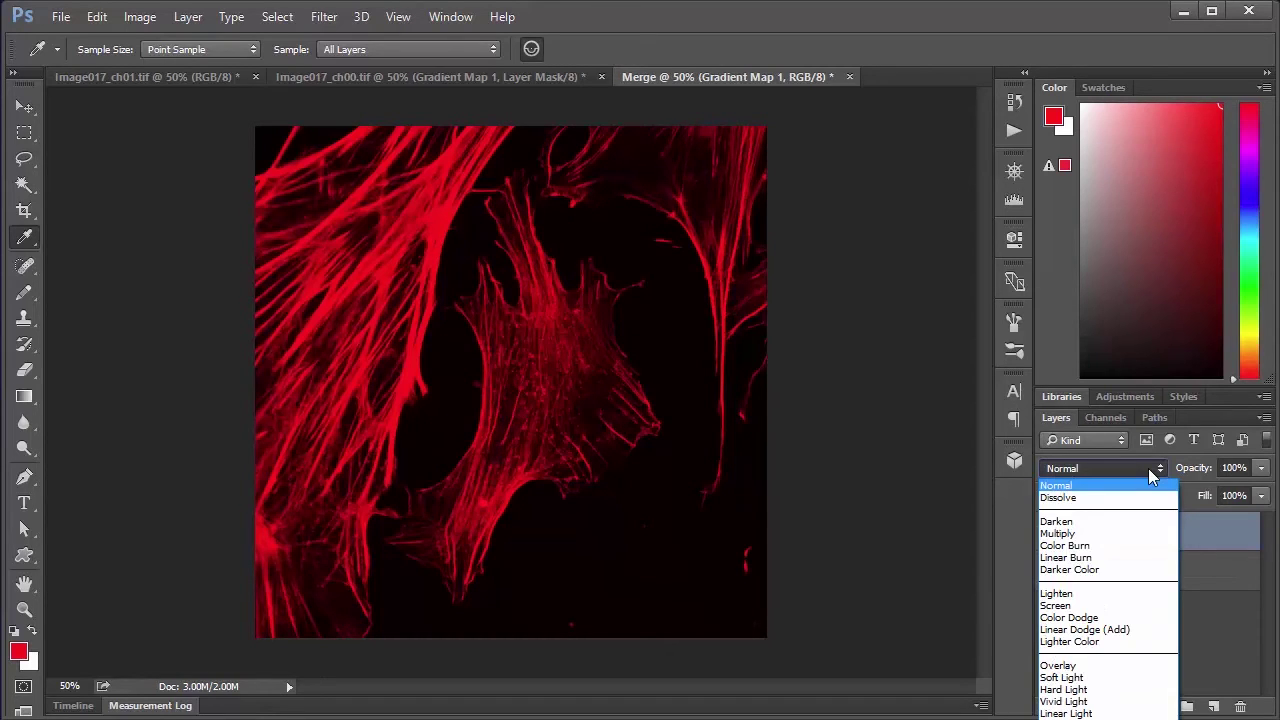
left_click(1114, 631)
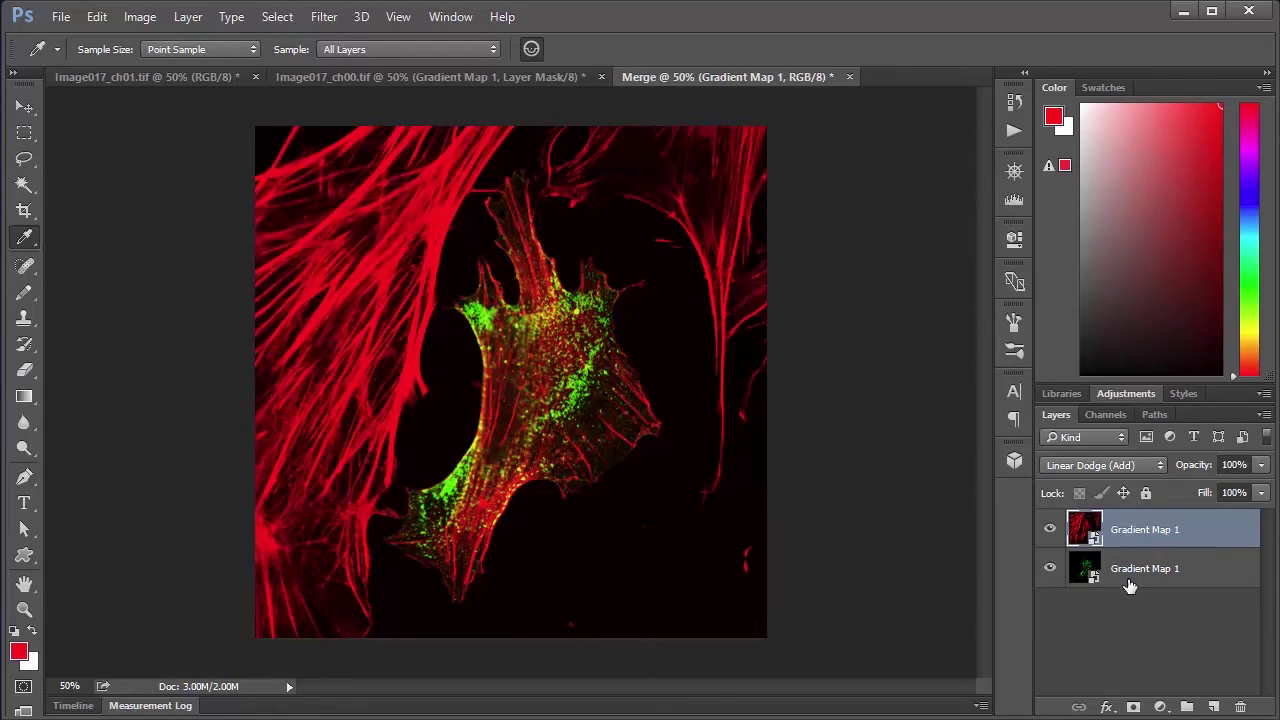
- Hide the green smart object and view the Red, Green and Blue channels of the red layer alone
left_click(1050, 568)
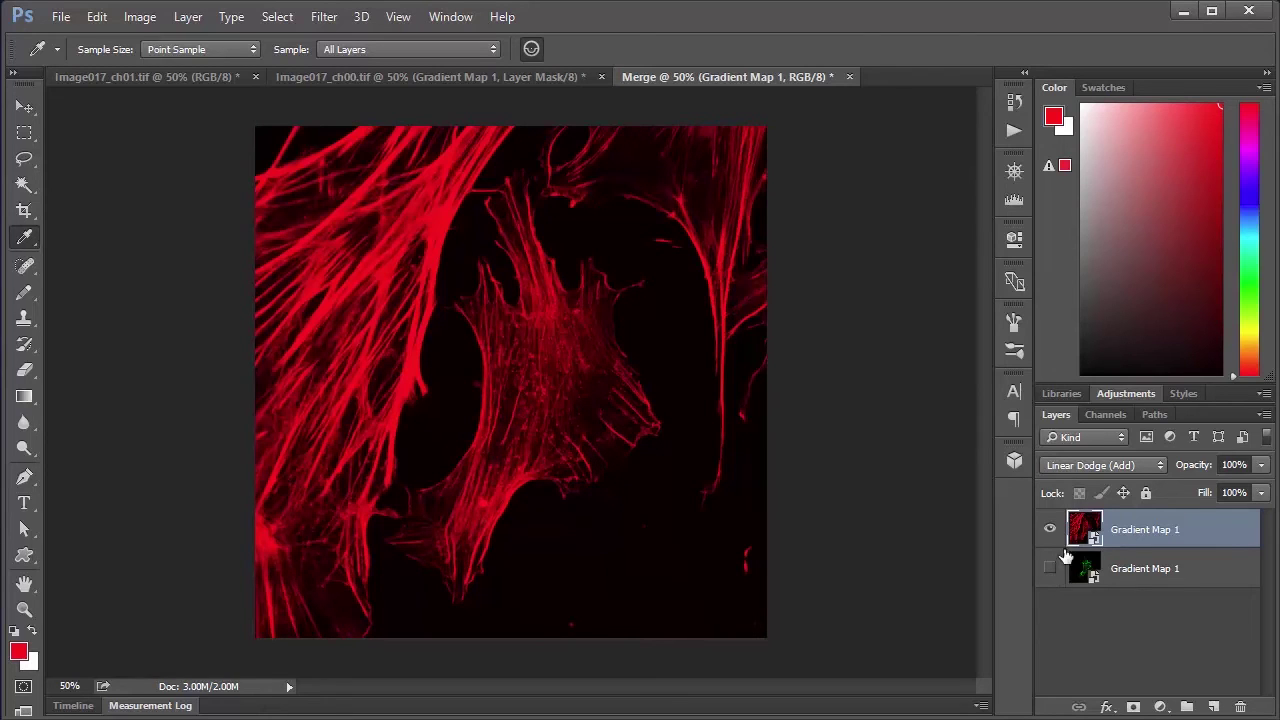
left_click(1099, 418)
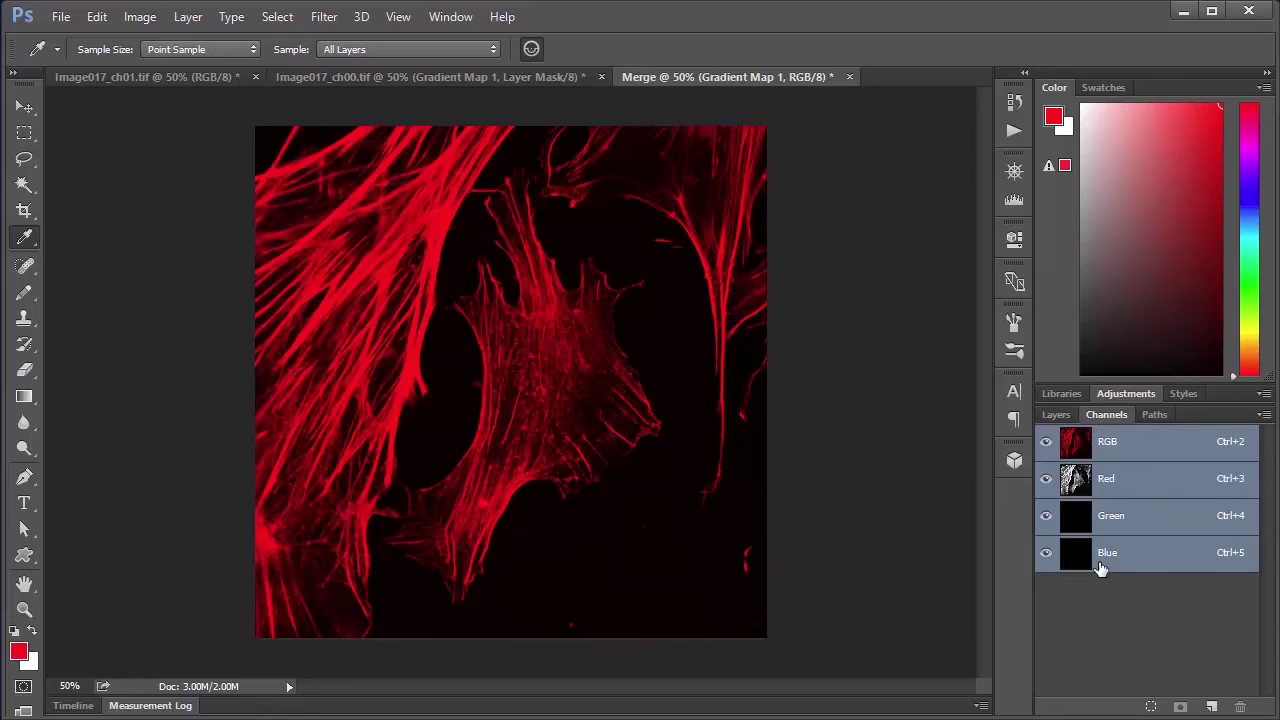
left_click(1155, 486)
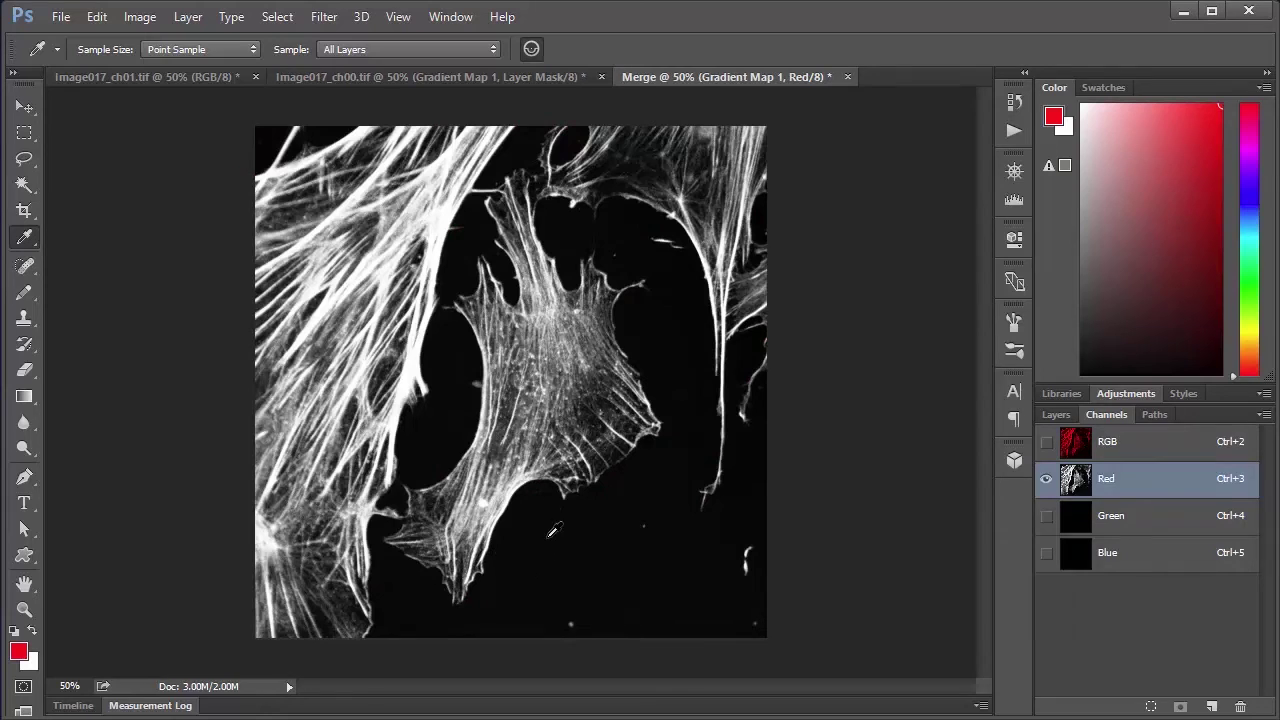
left_click(1104, 522)
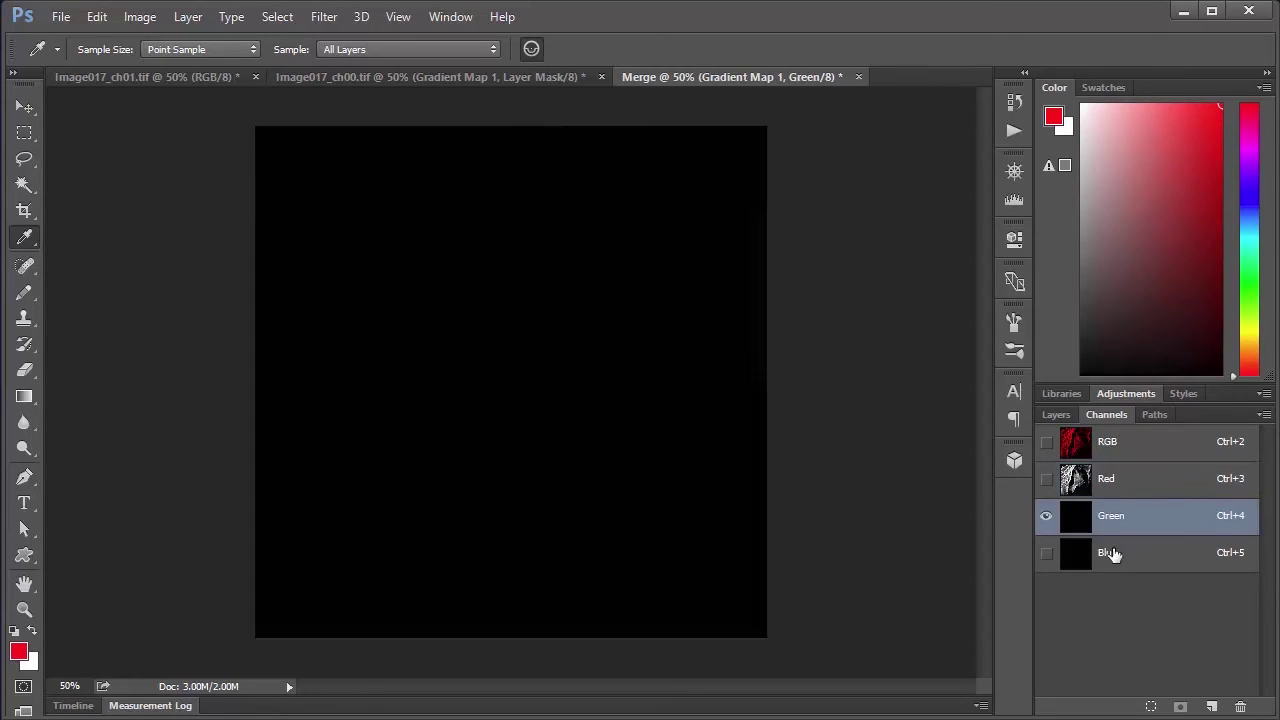
left_click(1117, 566)
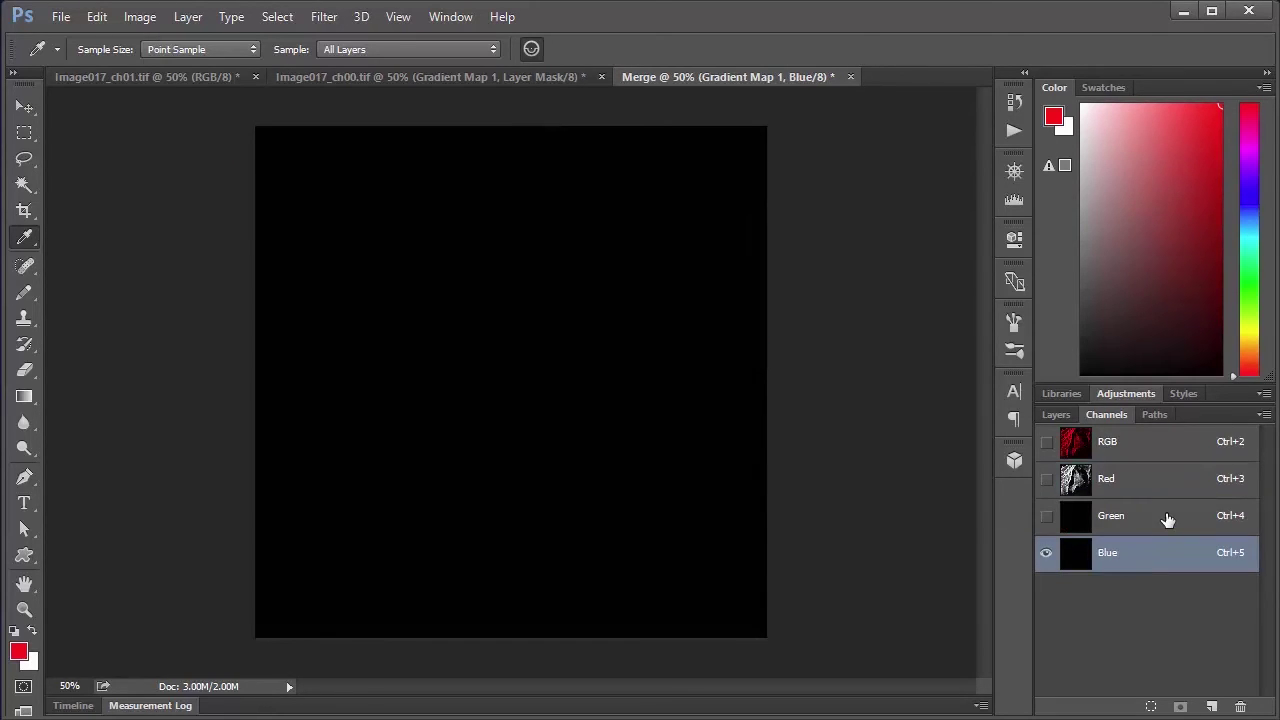
left_click(1075, 441)
- Show only the green smart object, view its Red, Blue and Green channels, then reshow the red layer
left_click(1057, 414)
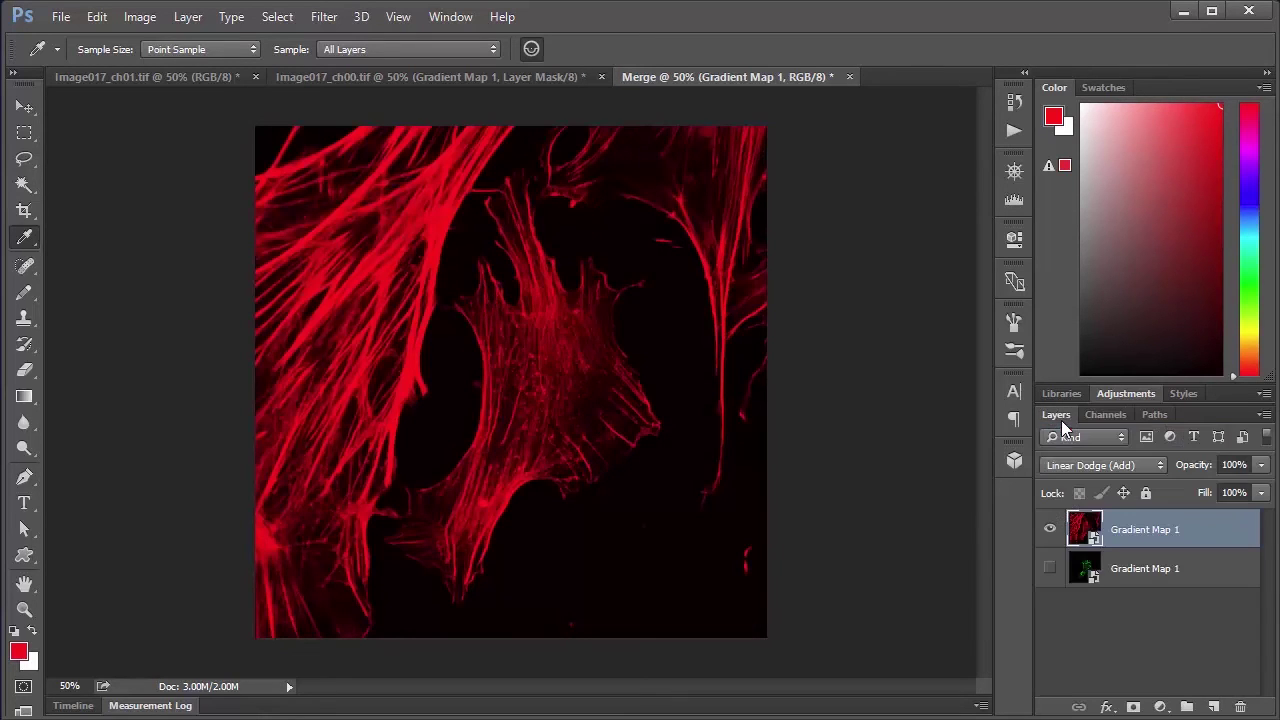
left_click(1049, 529)
left_click(1048, 569)
left_click(1049, 568)
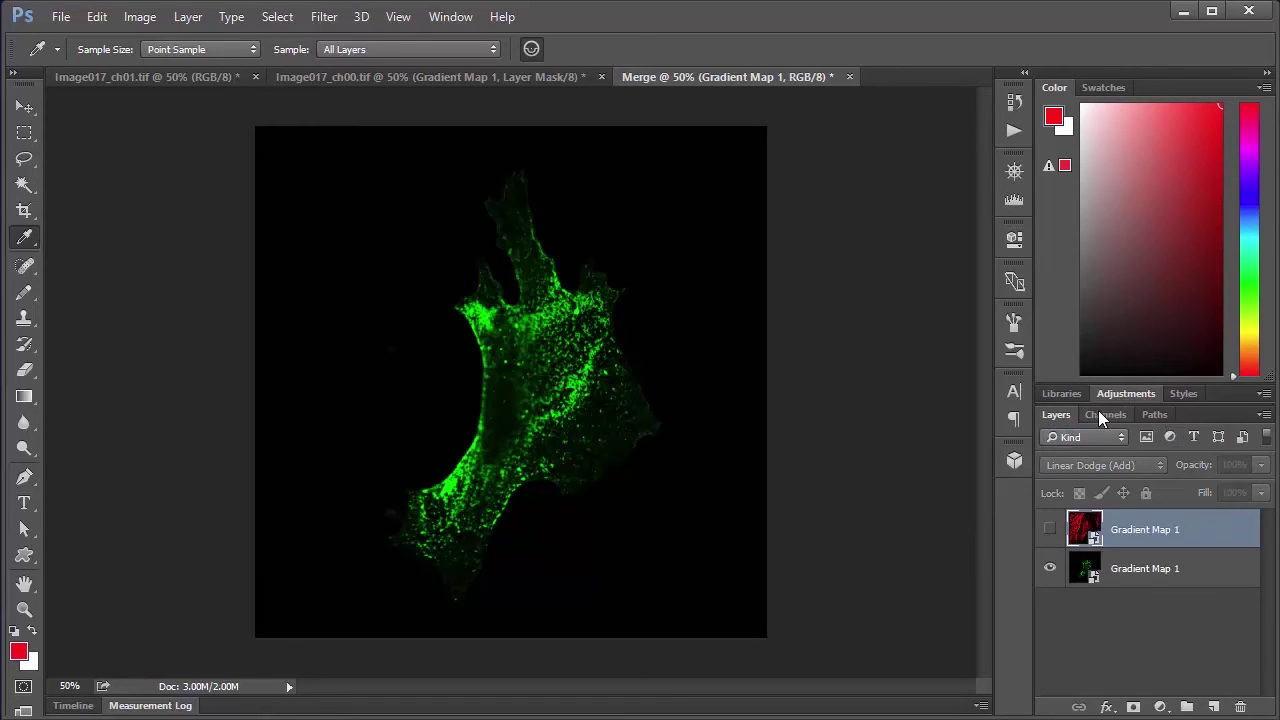
left_click(1102, 414)
left_click(1164, 484)
left_click(1140, 548)
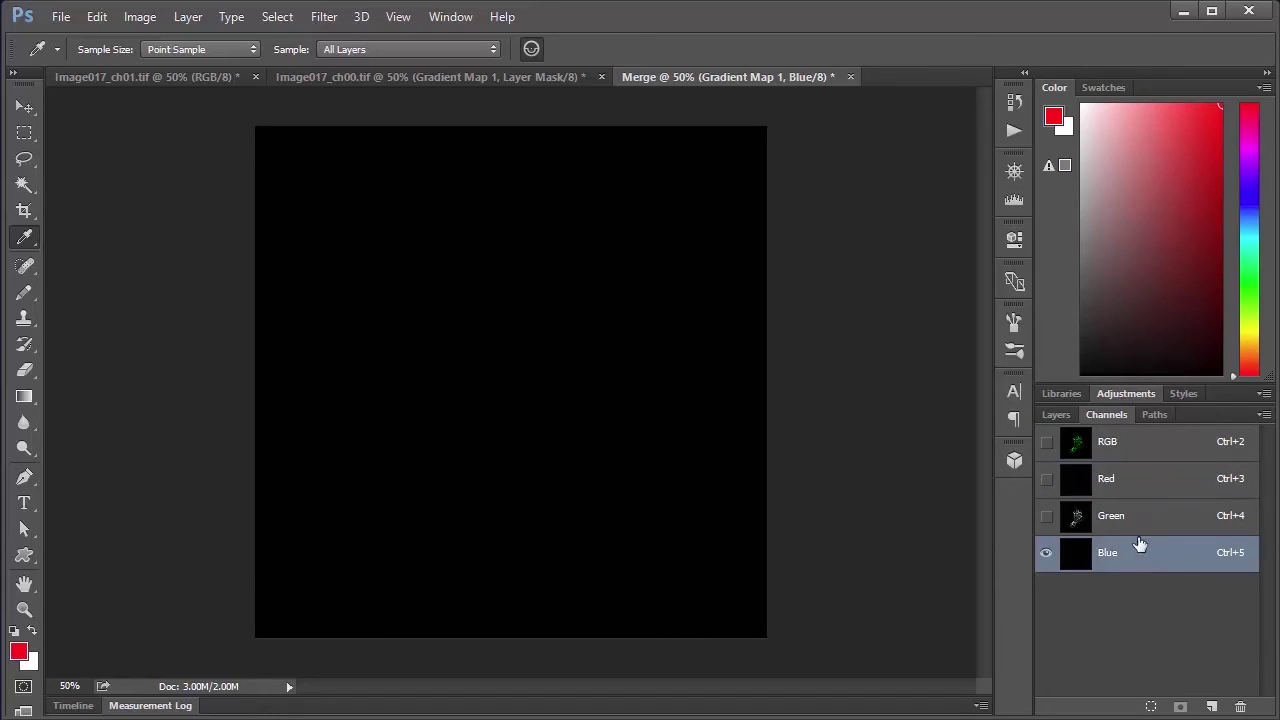
left_click(1138, 520)
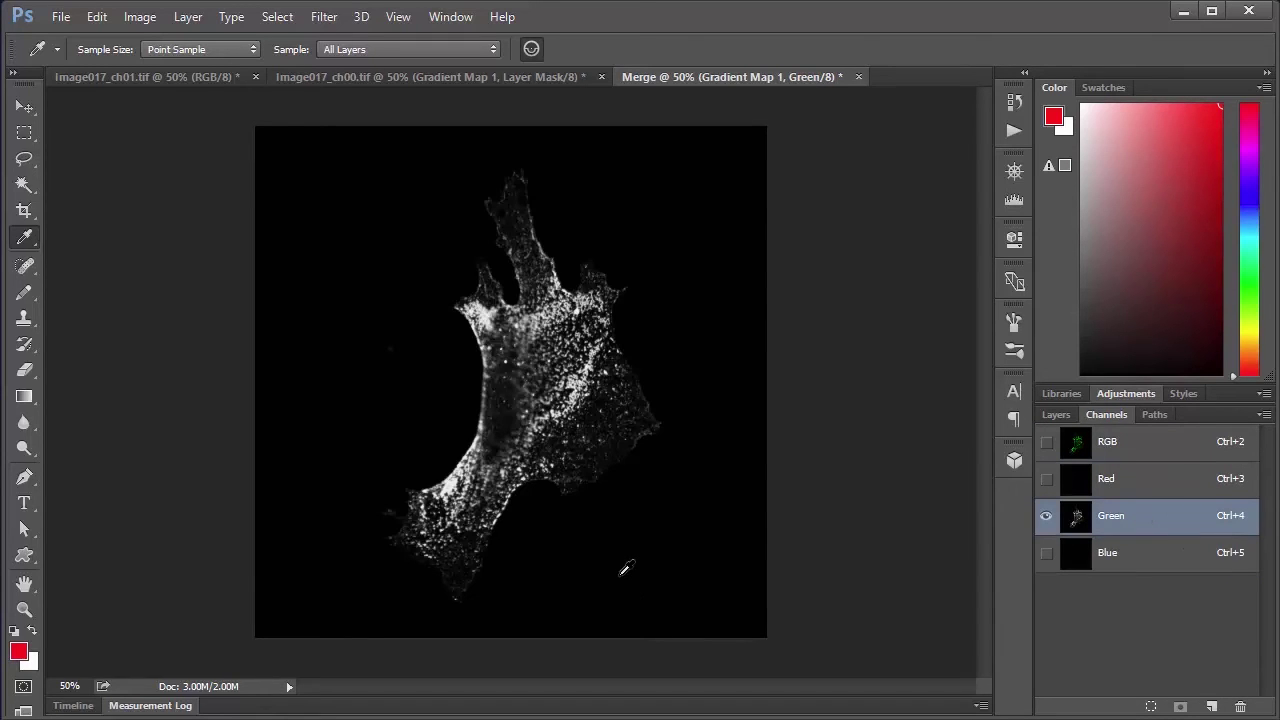
left_click(1056, 414)
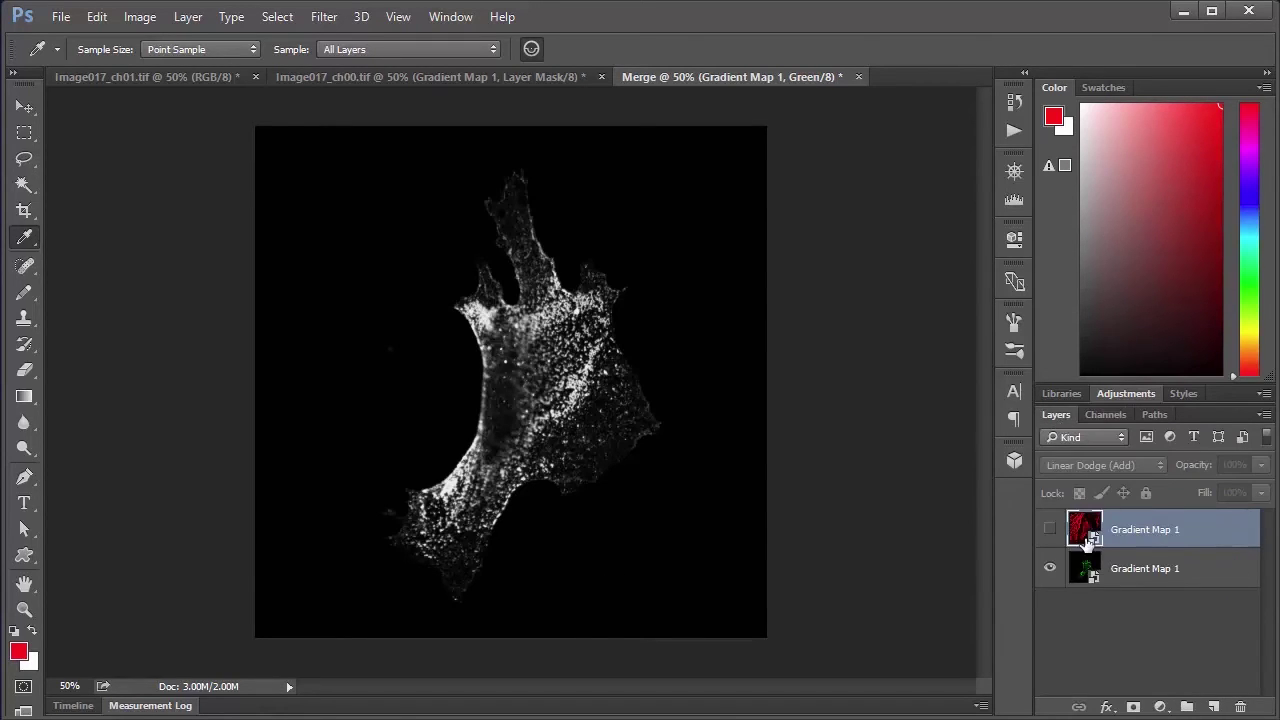
left_click(1050, 529)
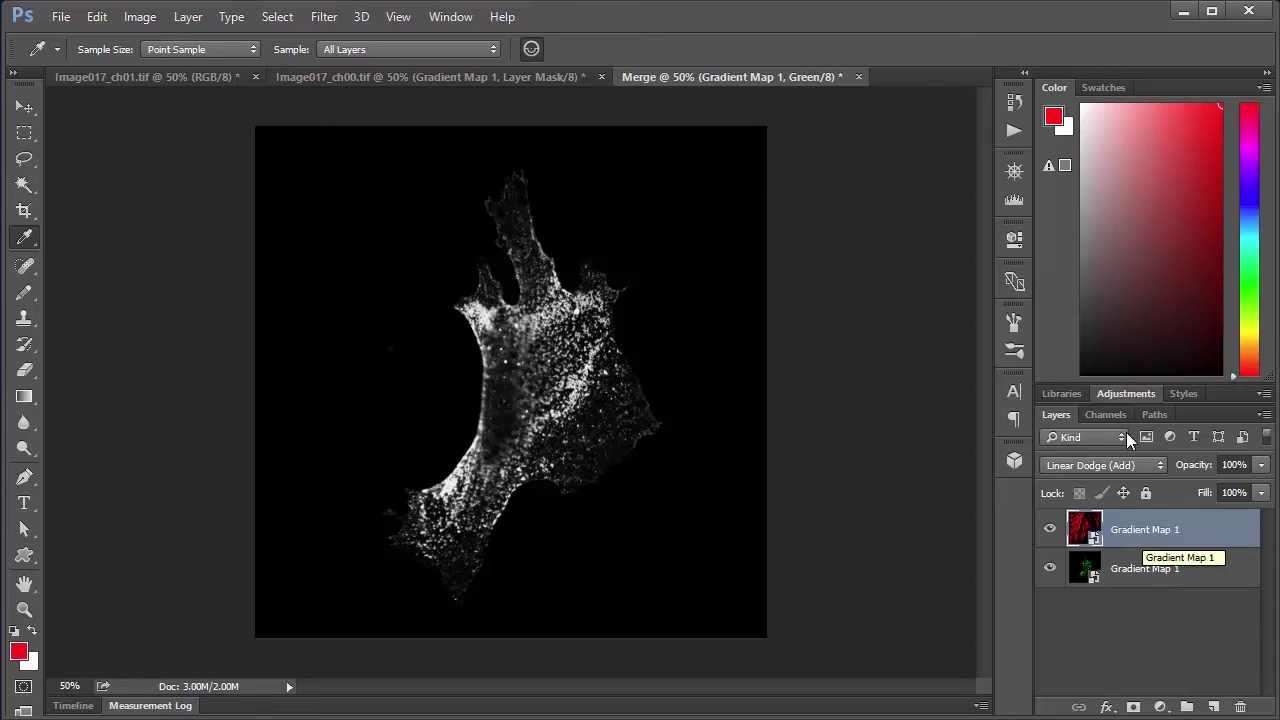
- View the Red, Green and Blue channels alone, recheck Red and Green, then return to the RGB composite
left_click(1108, 414)
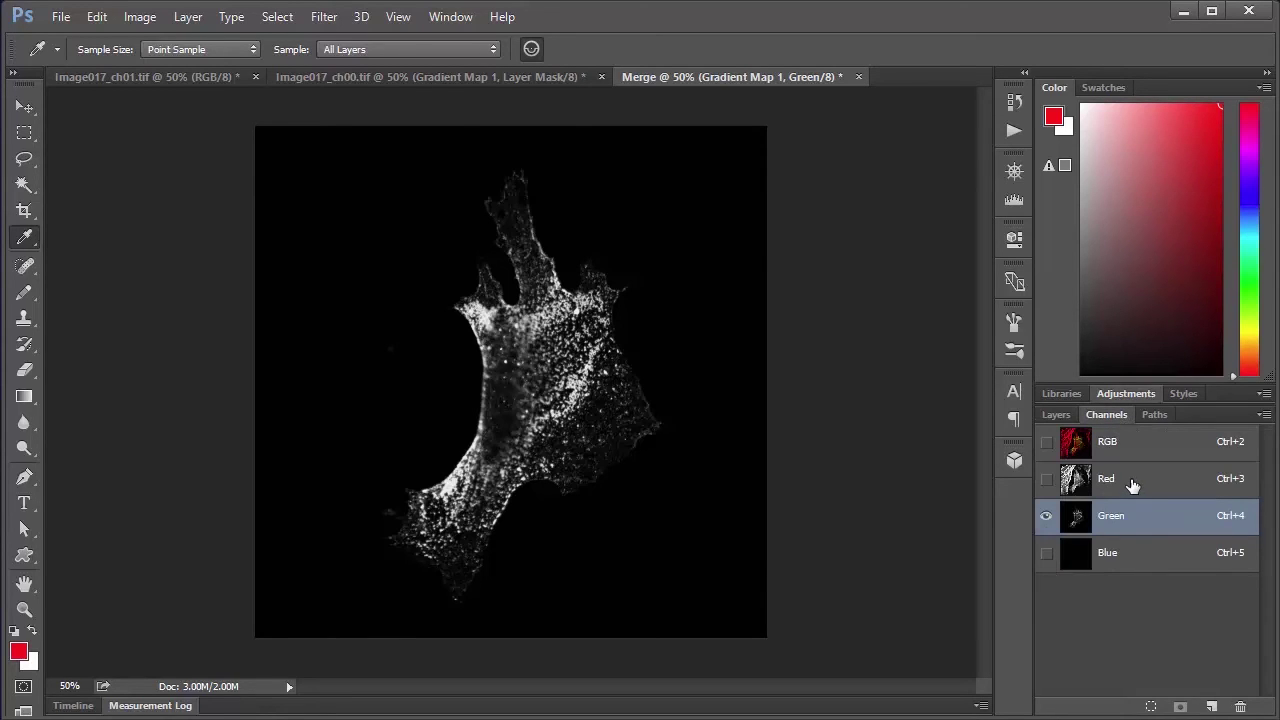
left_click(1148, 480)
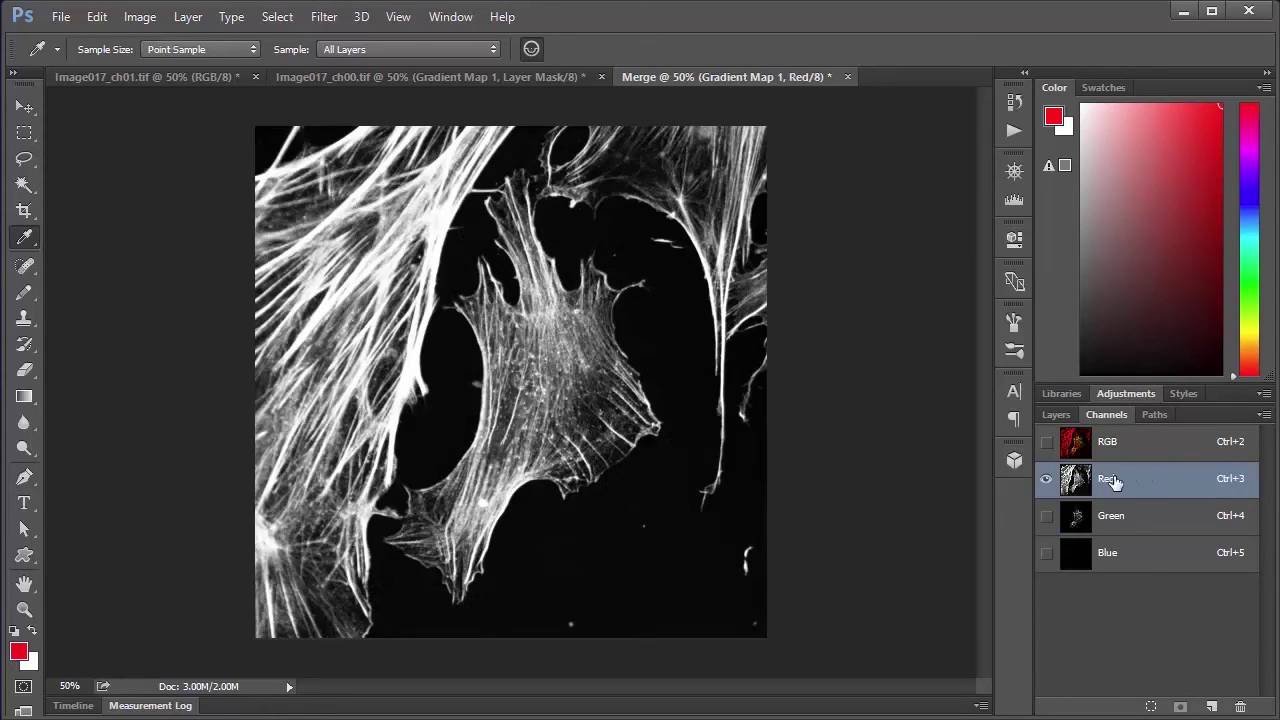
left_click(1144, 522)
left_click(1145, 570)
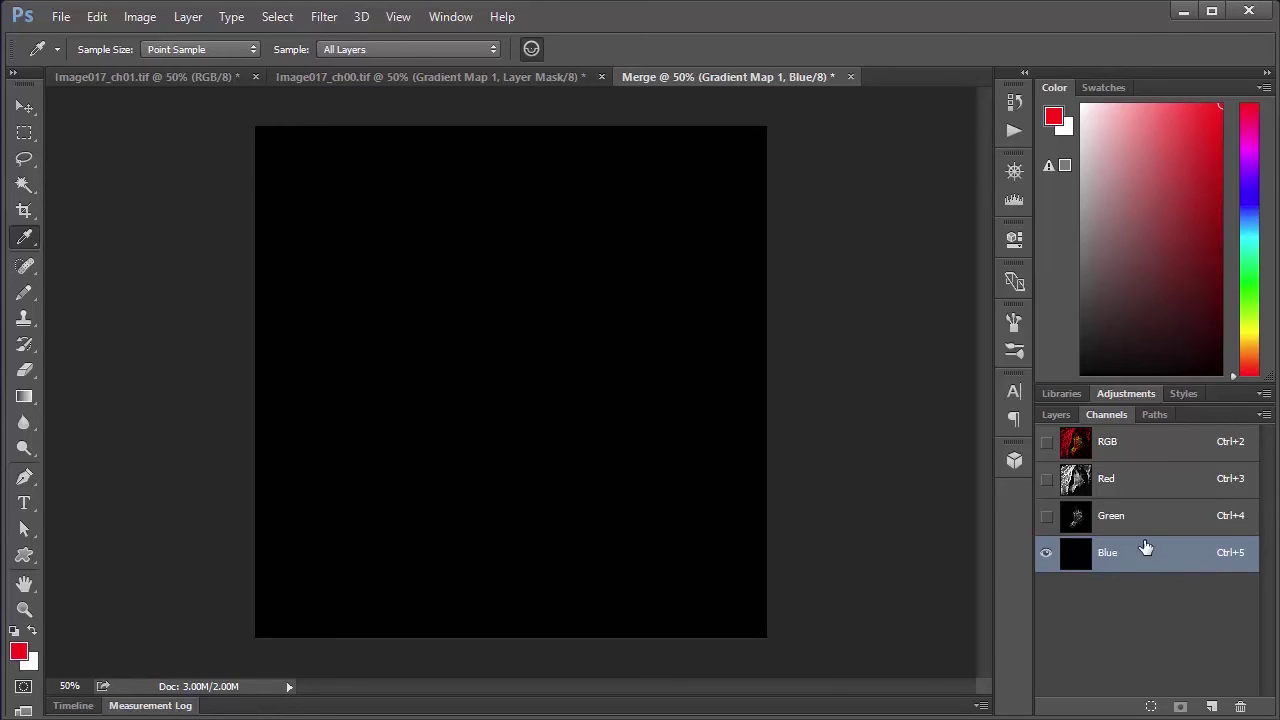
left_click(1160, 477)
left_click(1158, 508)
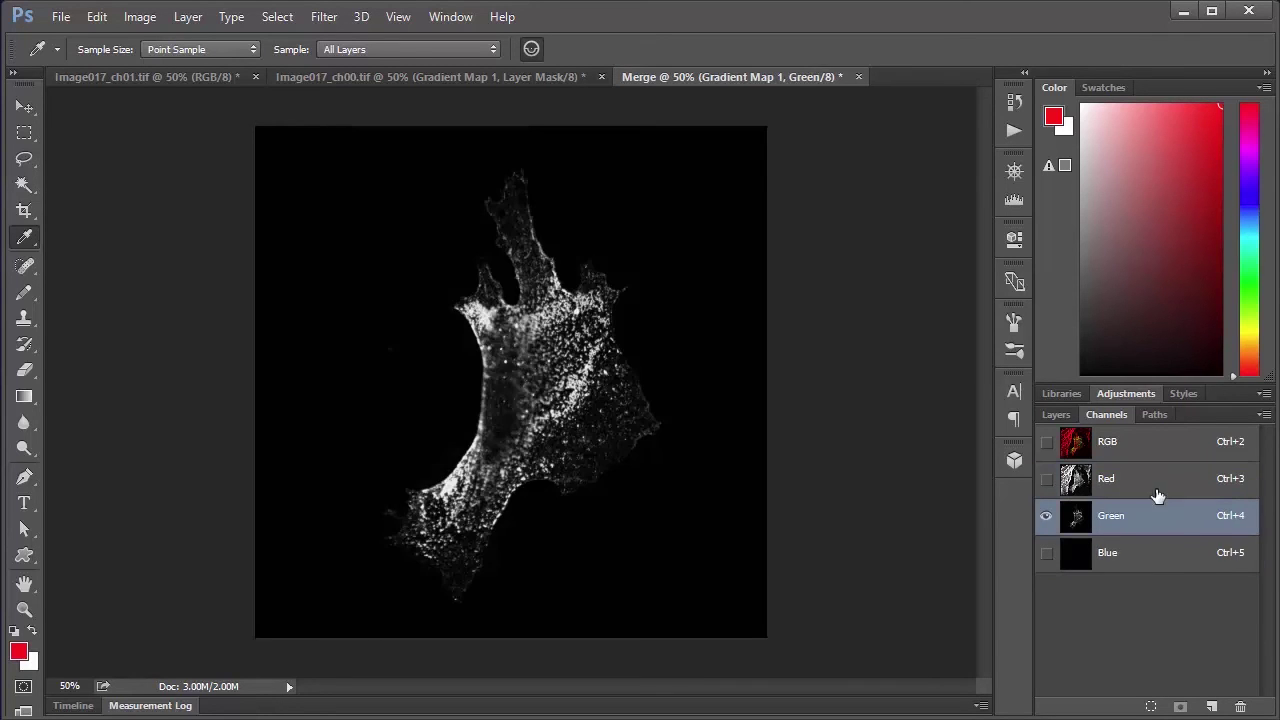
left_click(1163, 482)
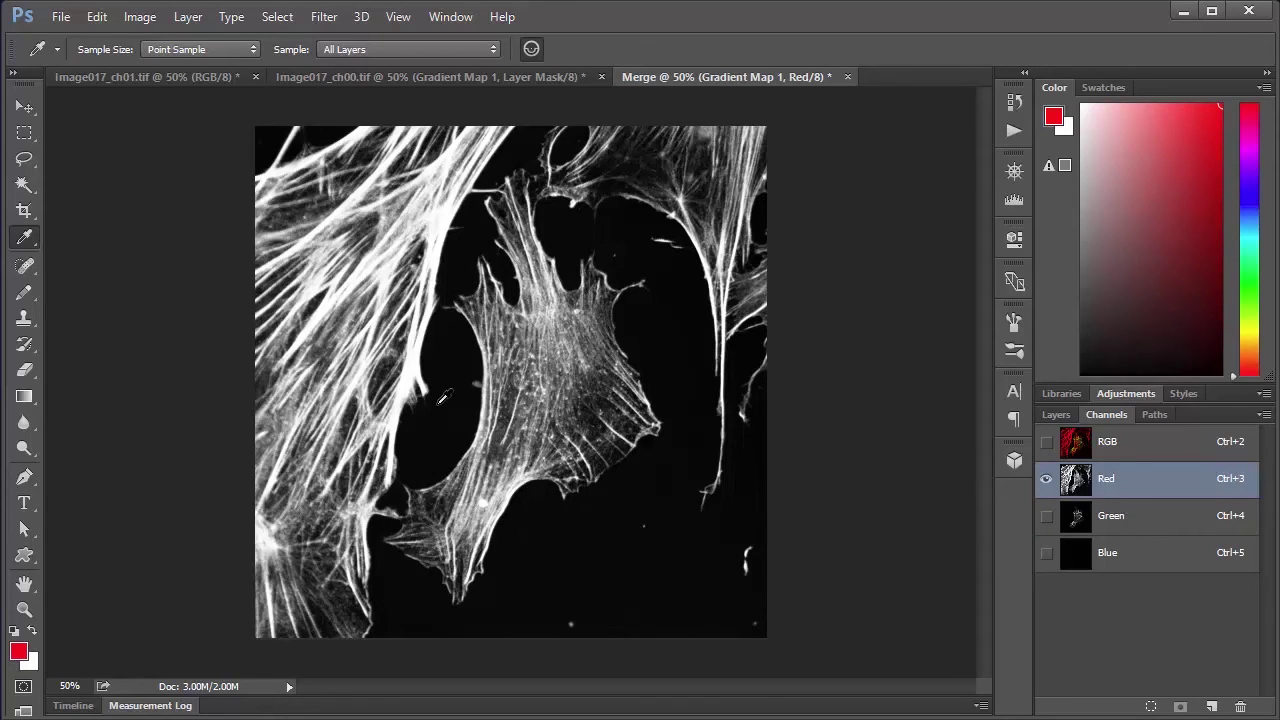
left_click(1172, 527)
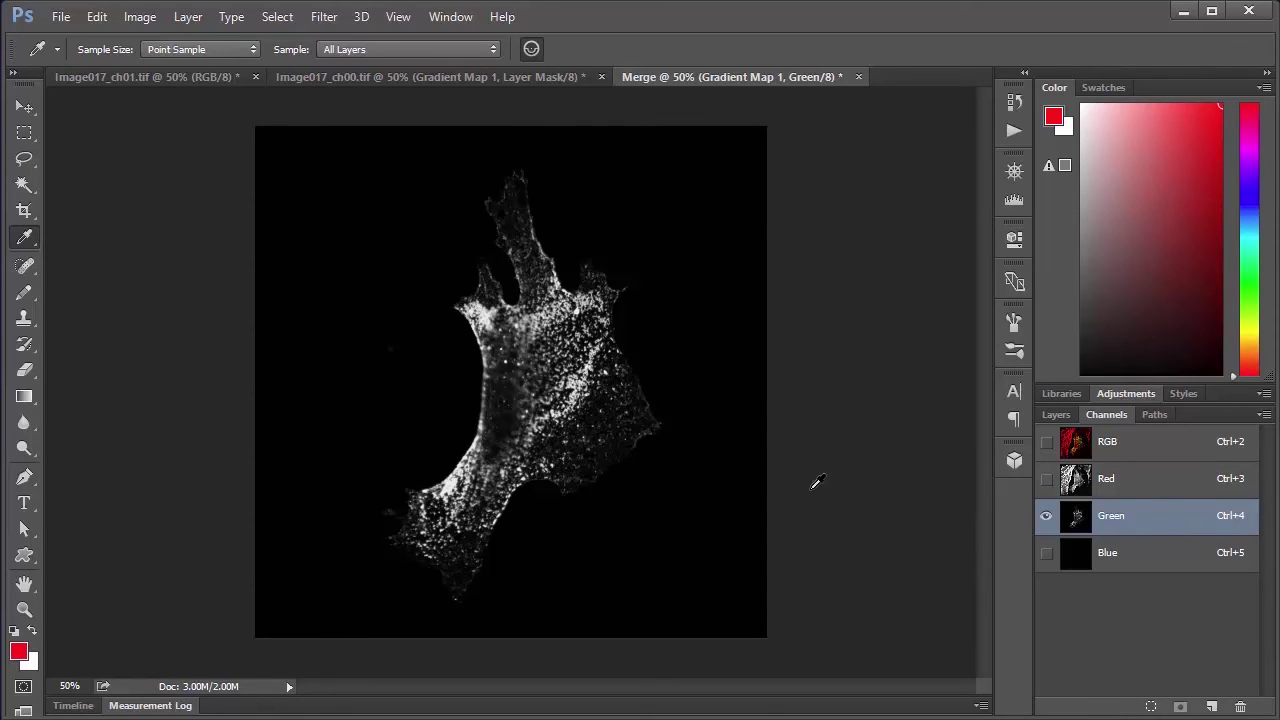
left_click(1157, 450)
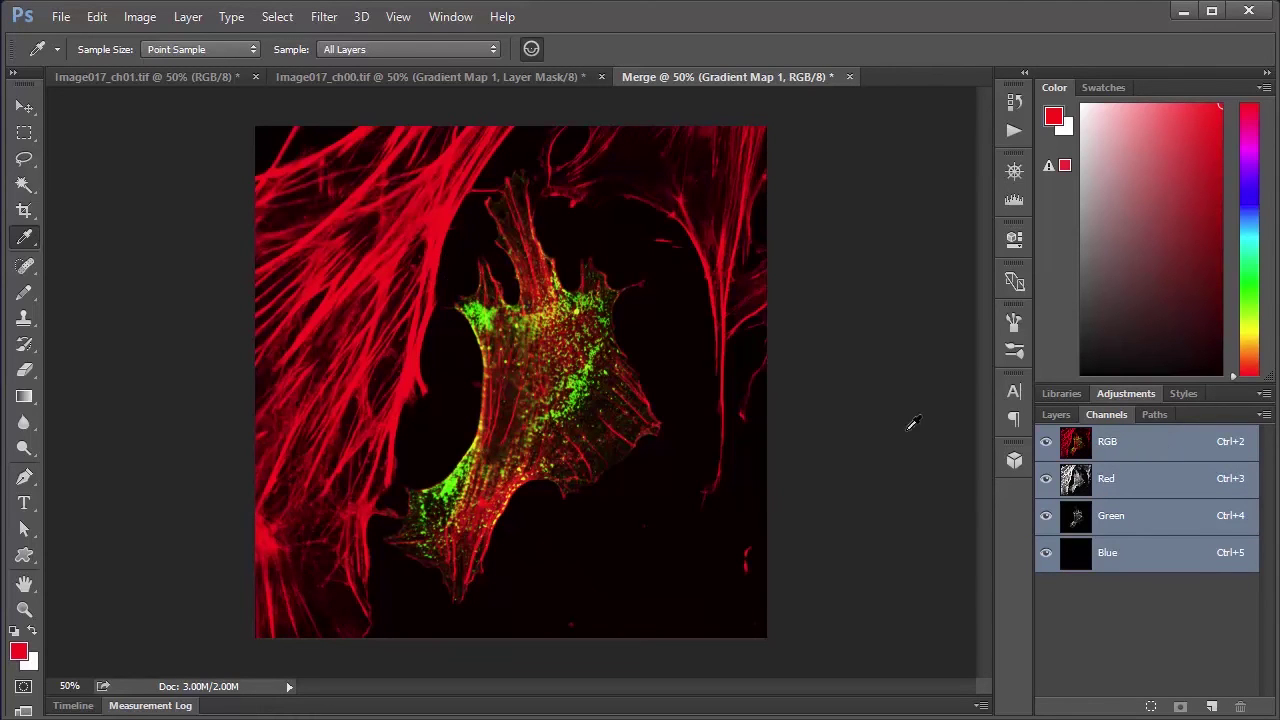
left_click(1143, 480)
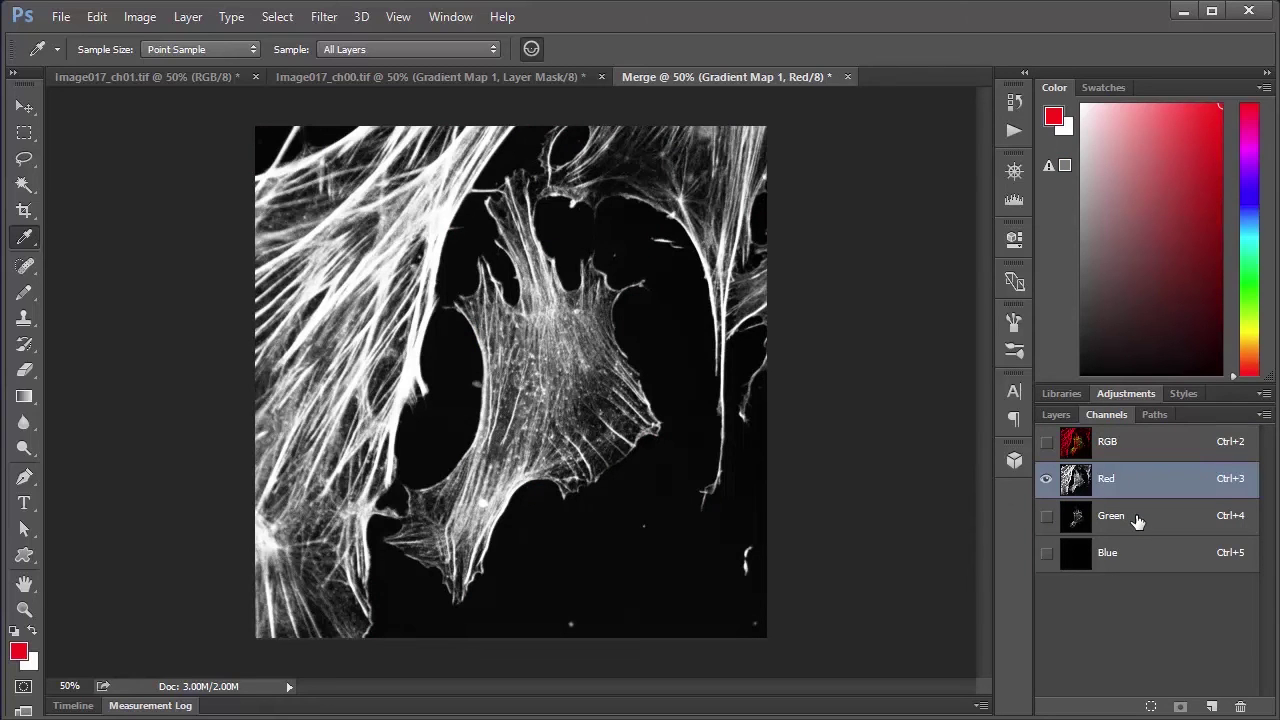
left_click(1137, 521)
left_click(1158, 487)
left_click(1131, 452)
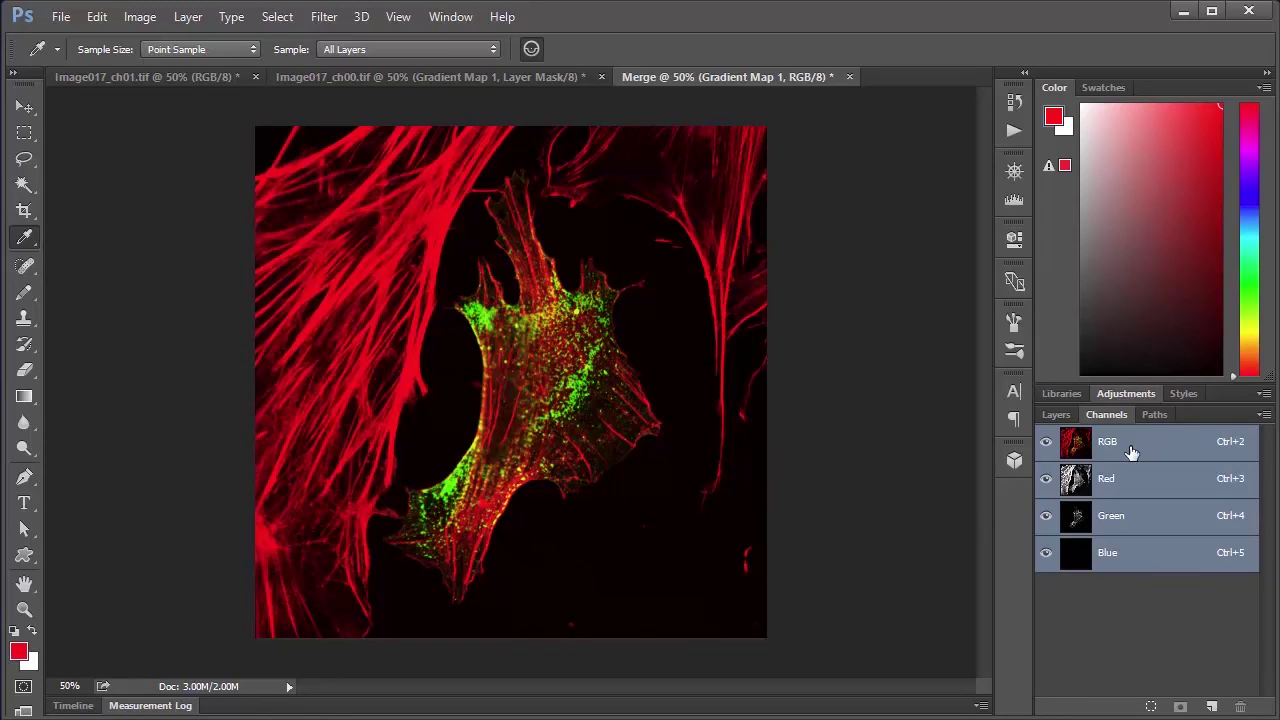